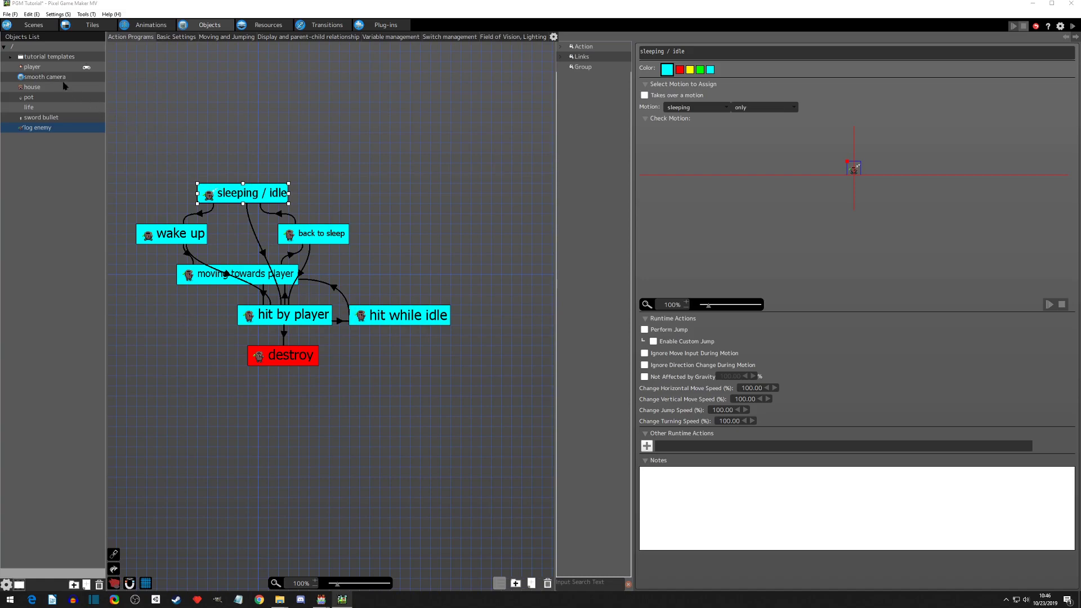
- Compare the log enemy shortcuts template with the log enemy object's action program
left_click(11, 57)
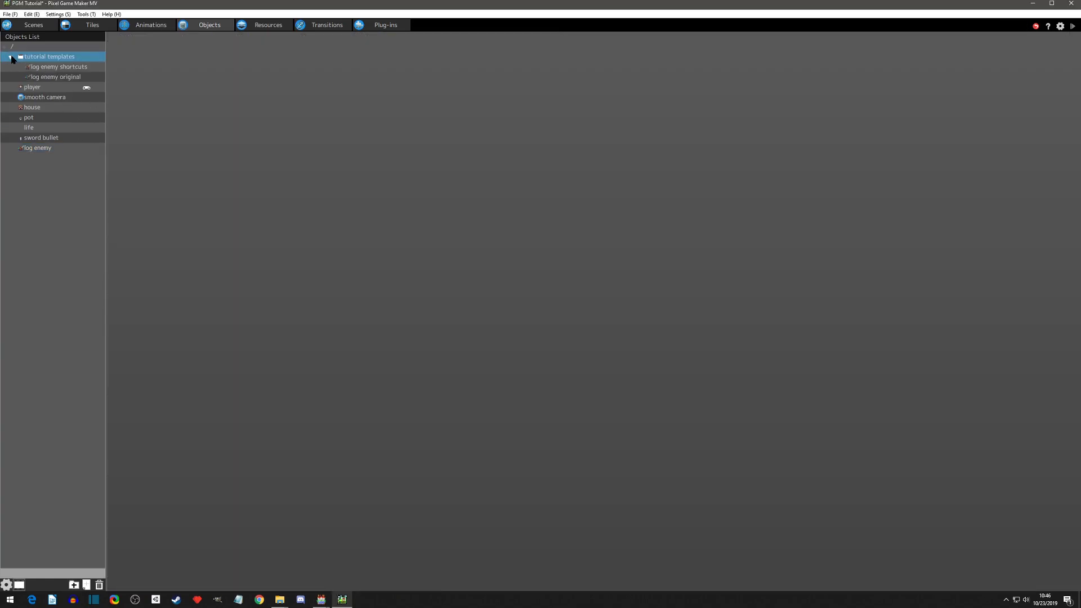
left_click(61, 68)
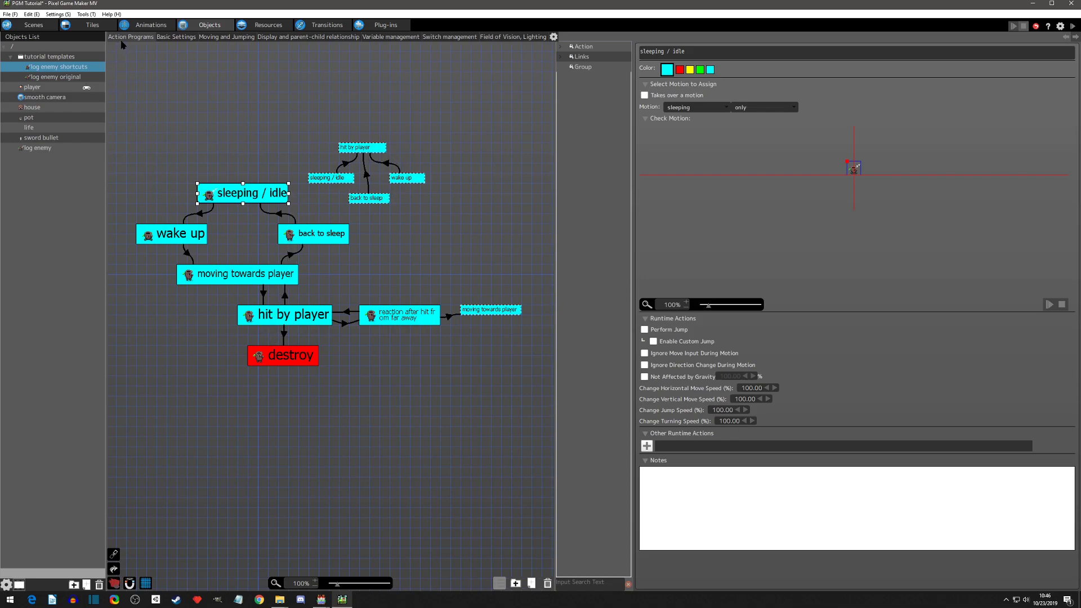
left_click(41, 148)
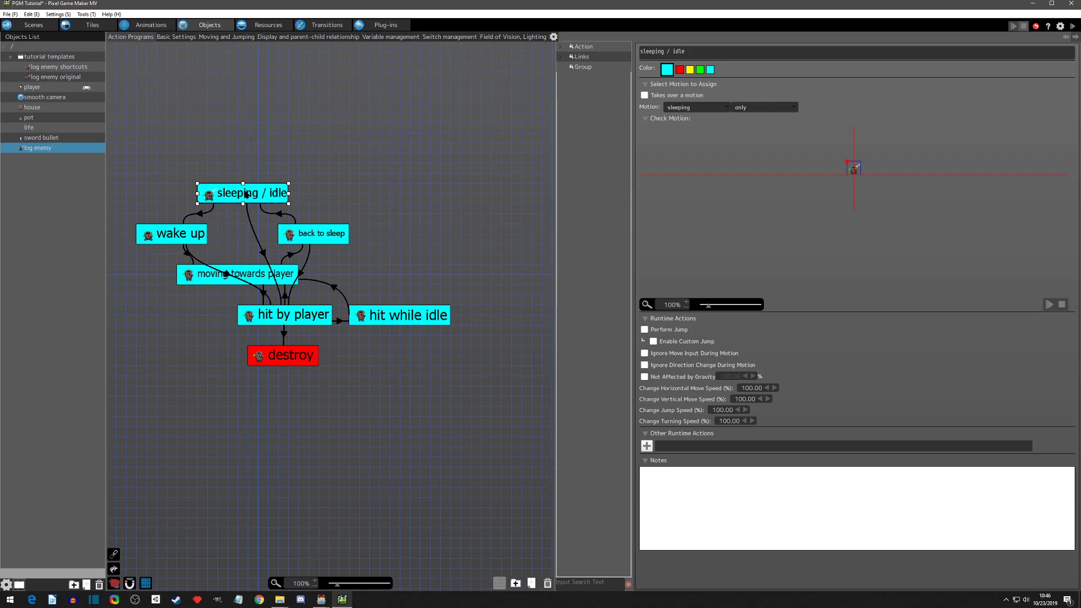
right_click(246, 194)
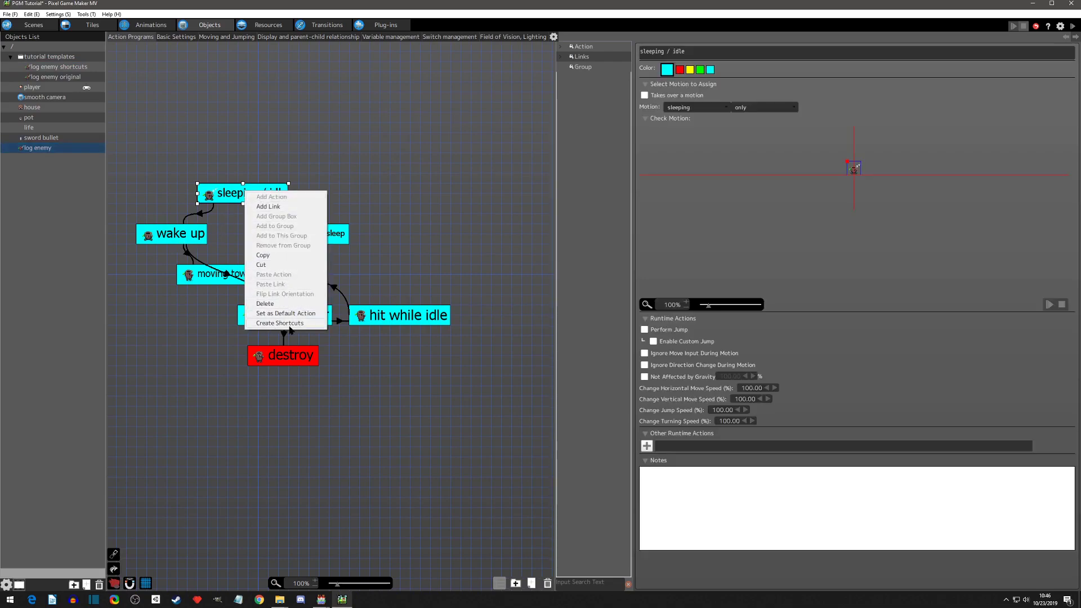
left_click(392, 170)
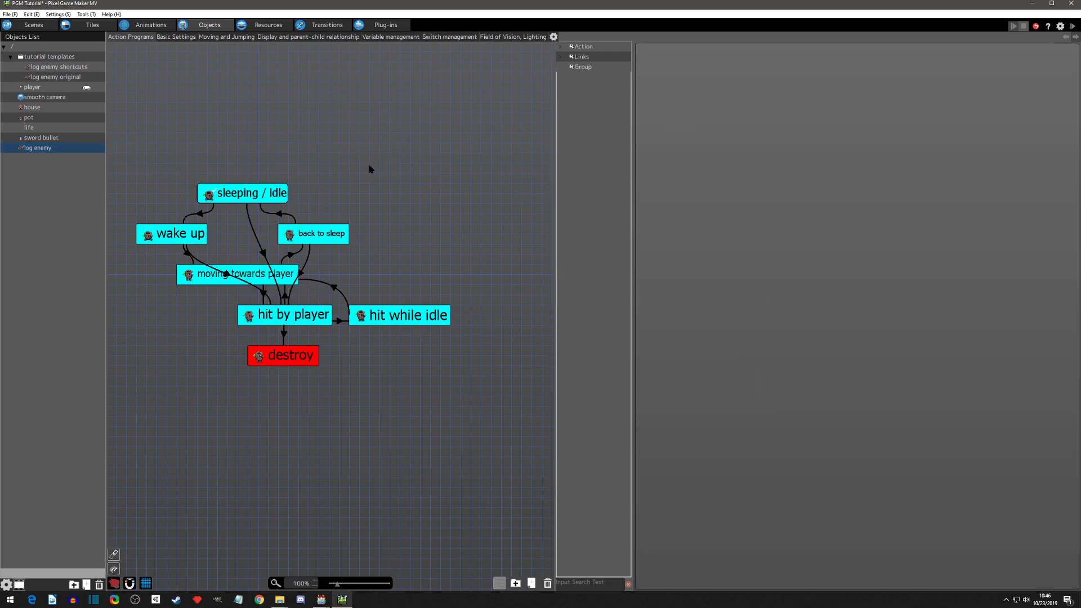
left_click(45, 67)
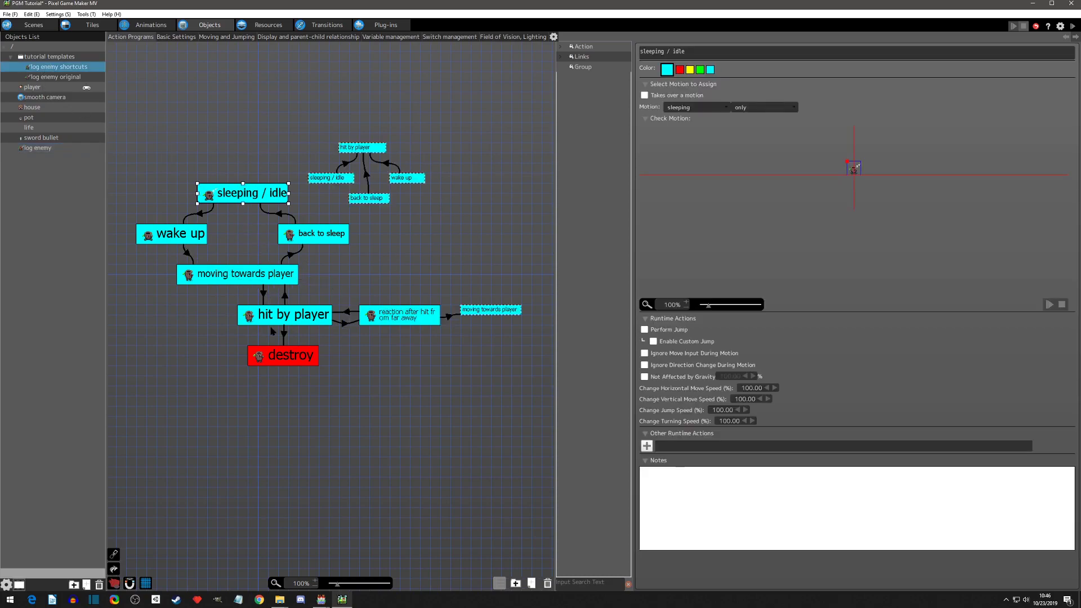
left_click(172, 113)
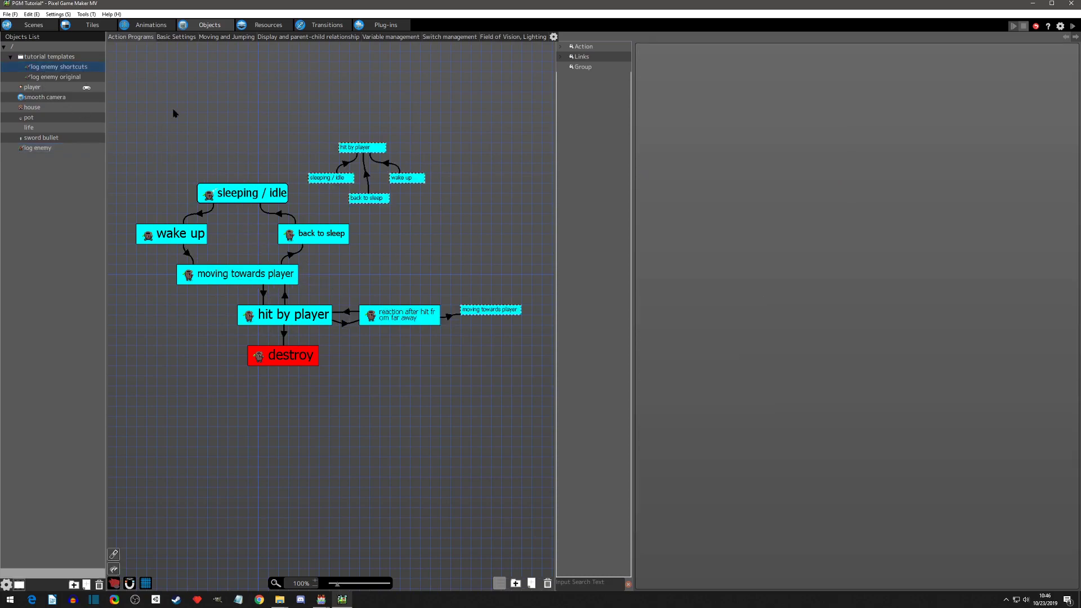
left_click(11, 58)
left_click(35, 128)
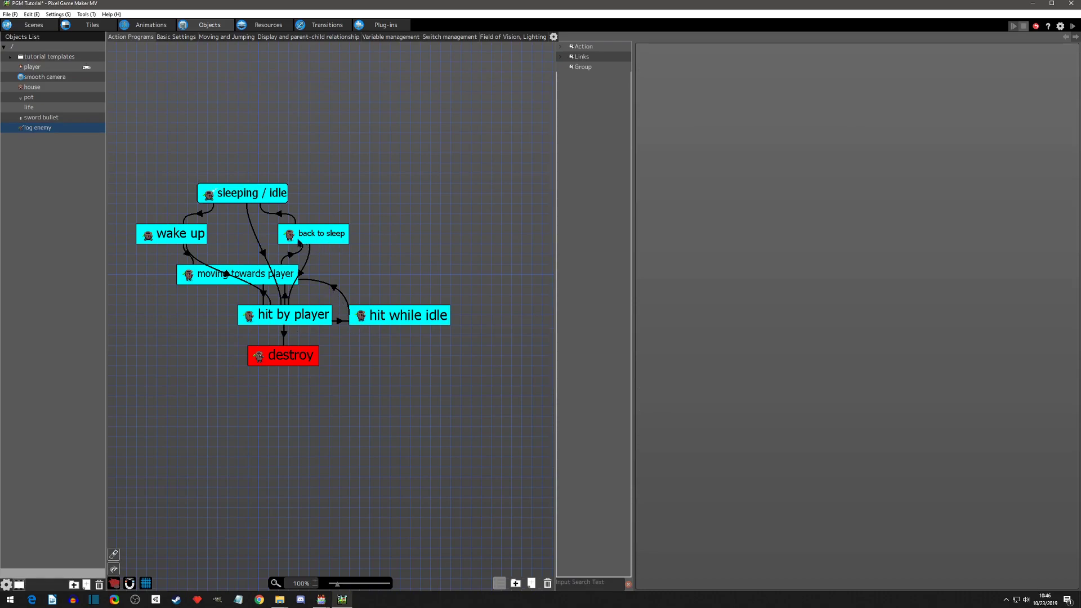
- Inspect the links into hit by player, briefly colouring one link red and then back to black
left_click(263, 254)
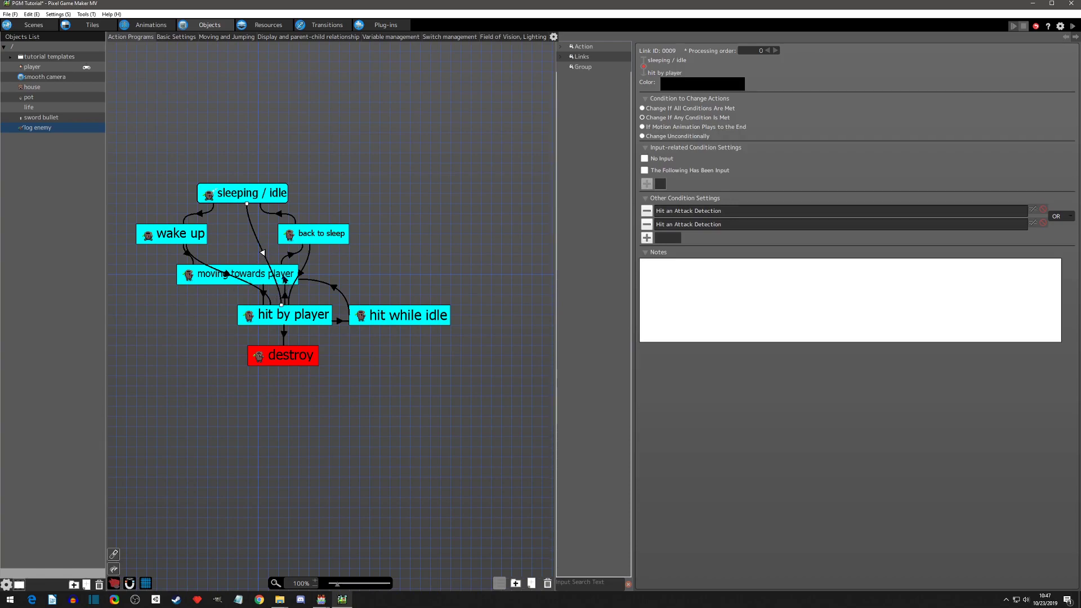
left_click(300, 273)
left_click(228, 276)
left_click(334, 287)
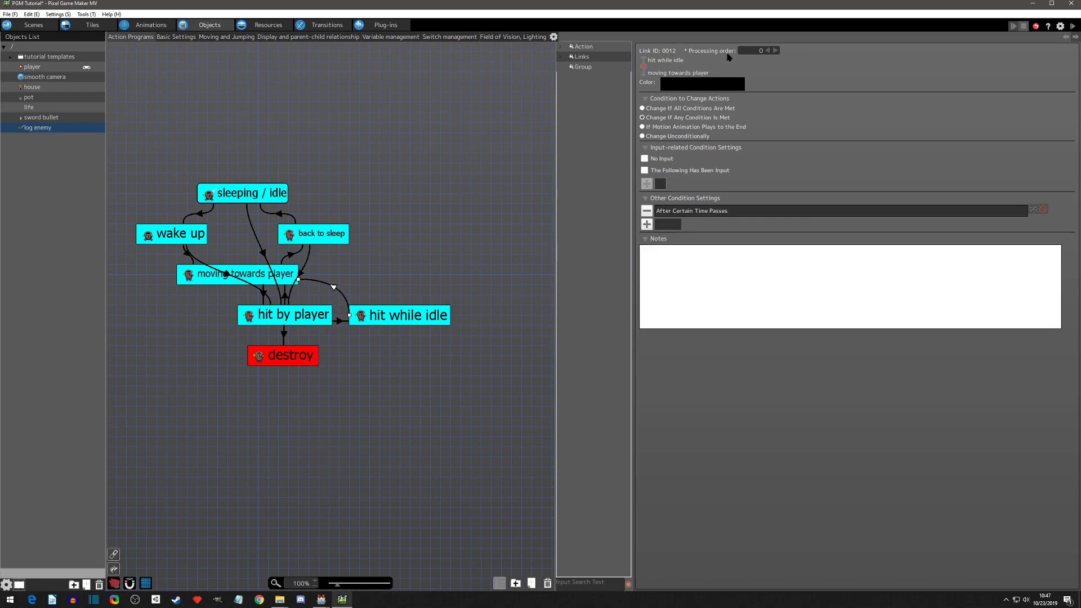
left_click(690, 89)
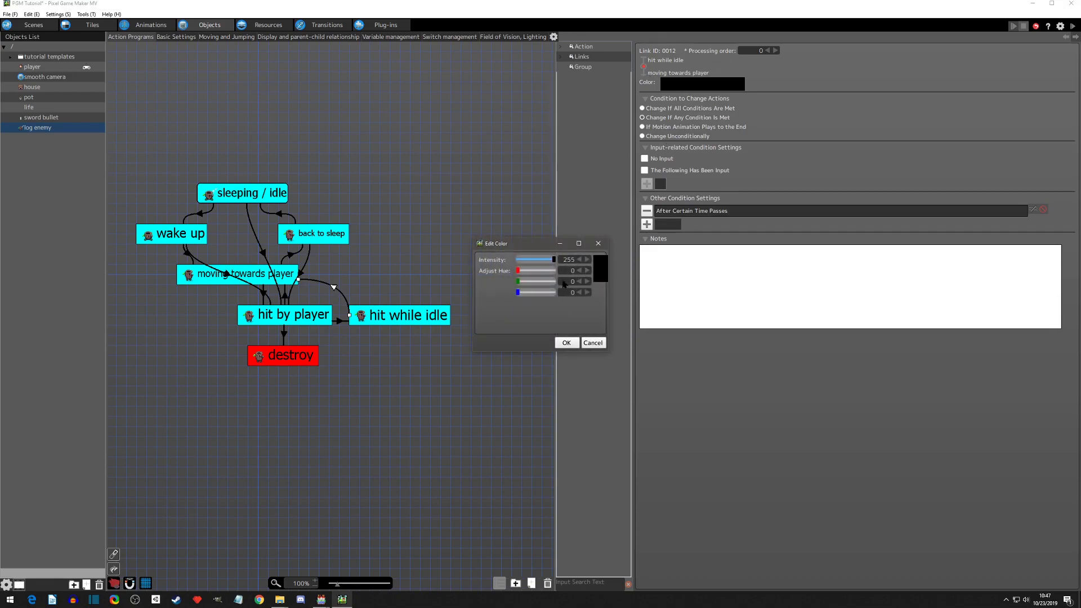
left_click_drag(523, 271, 542, 275)
left_click(566, 342)
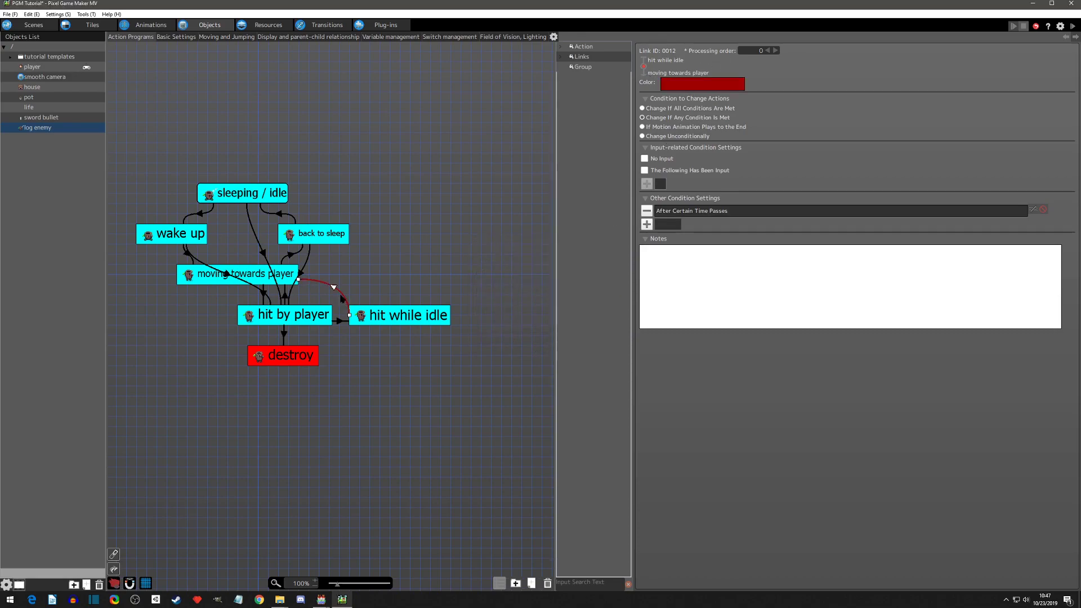
left_click(342, 299)
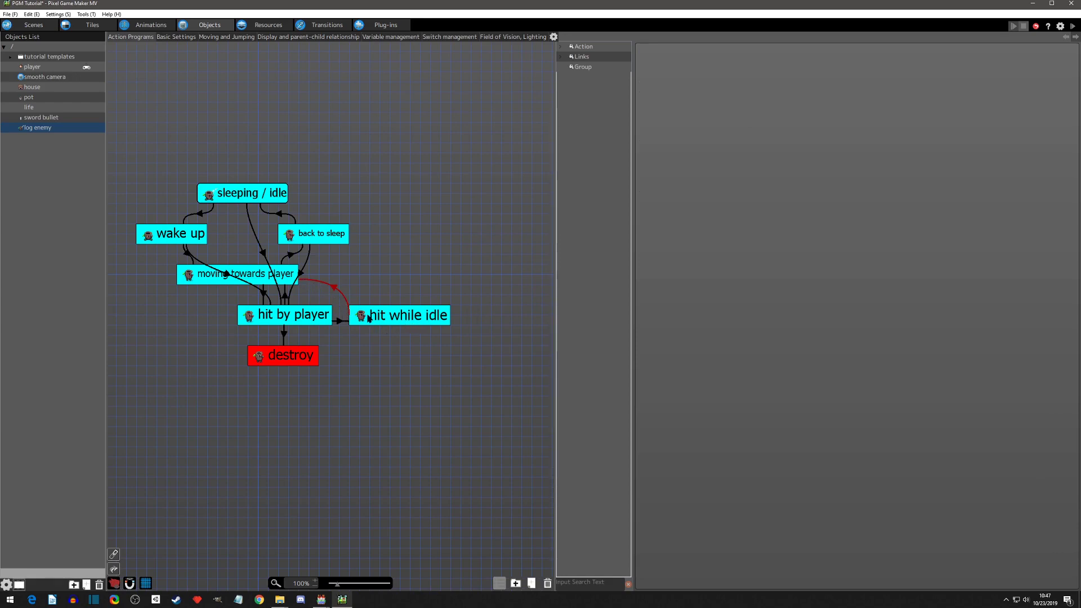
left_click(340, 290)
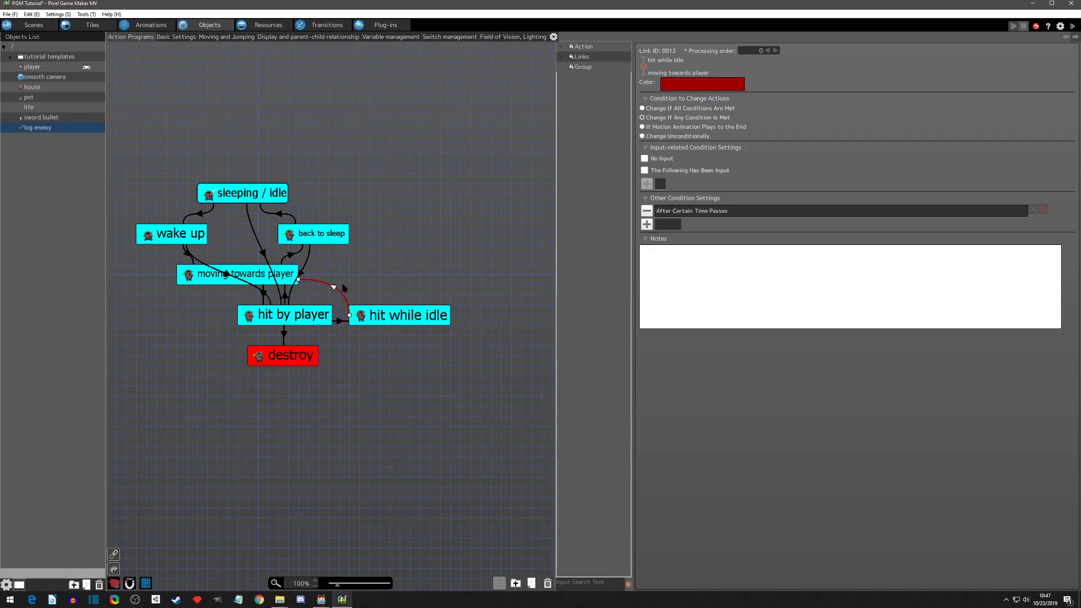
left_click(703, 92)
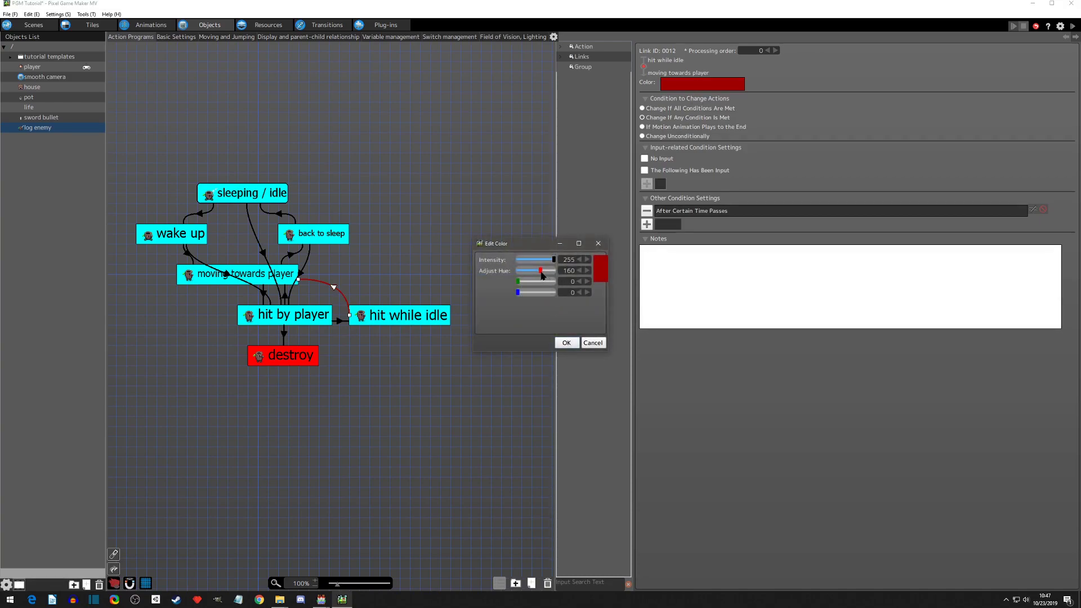
left_click_drag(541, 271, 515, 271)
left_click(566, 342)
left_click(552, 313)
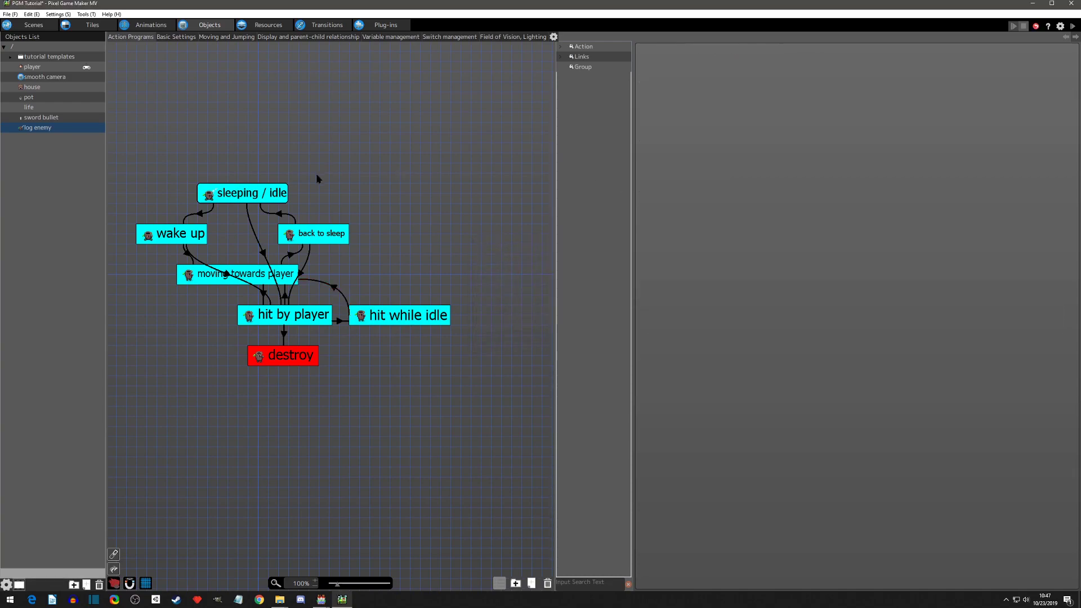
- Create a shortcut of sleeping / idle and position it to the right of the graph
left_click(264, 194)
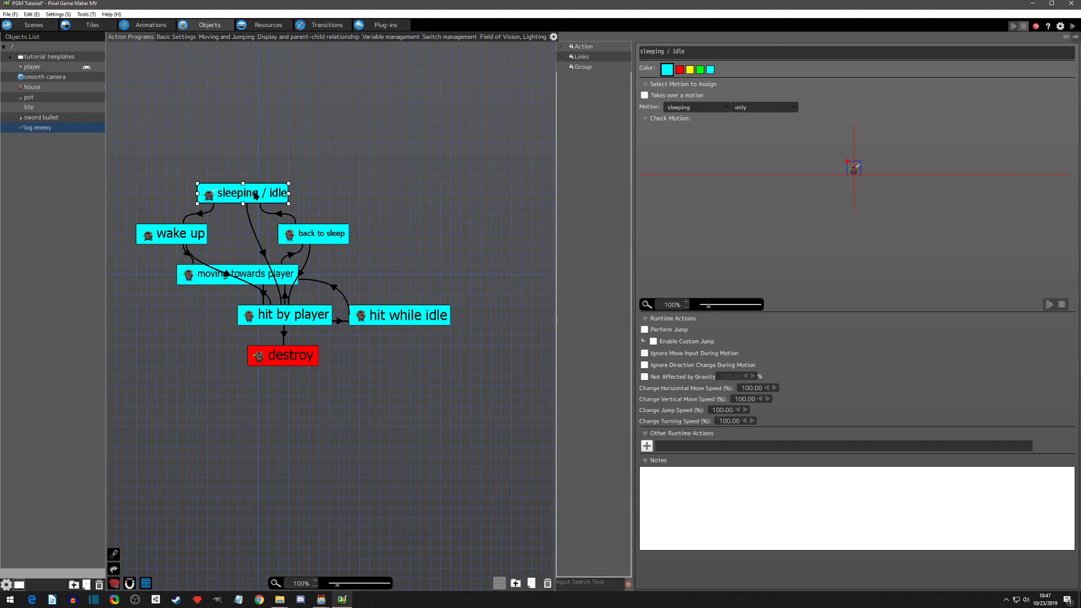
right_click(257, 195)
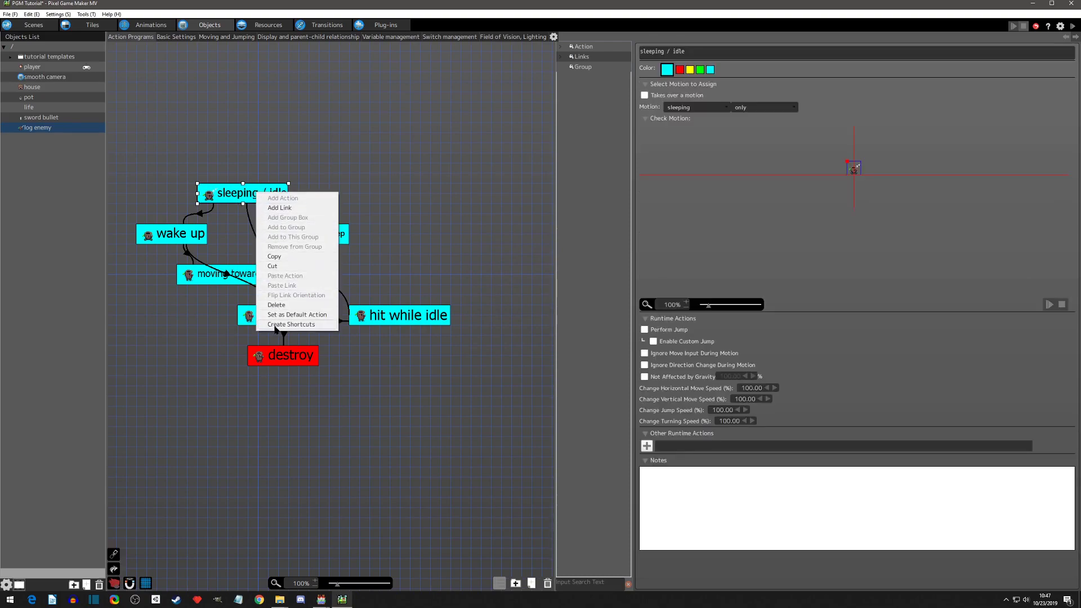
left_click(313, 324)
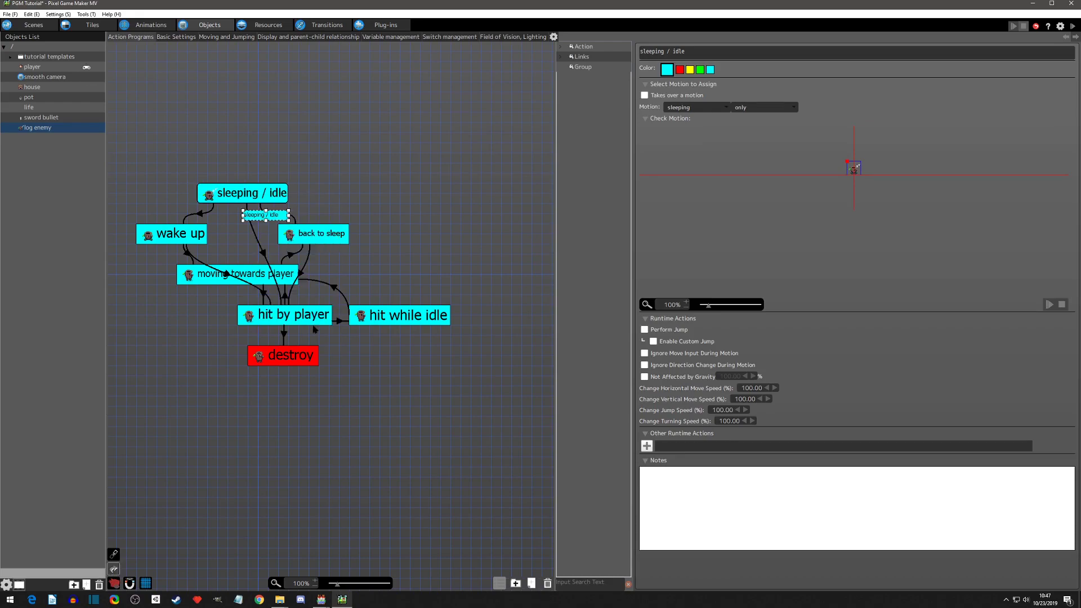
left_click_drag(272, 218, 402, 203)
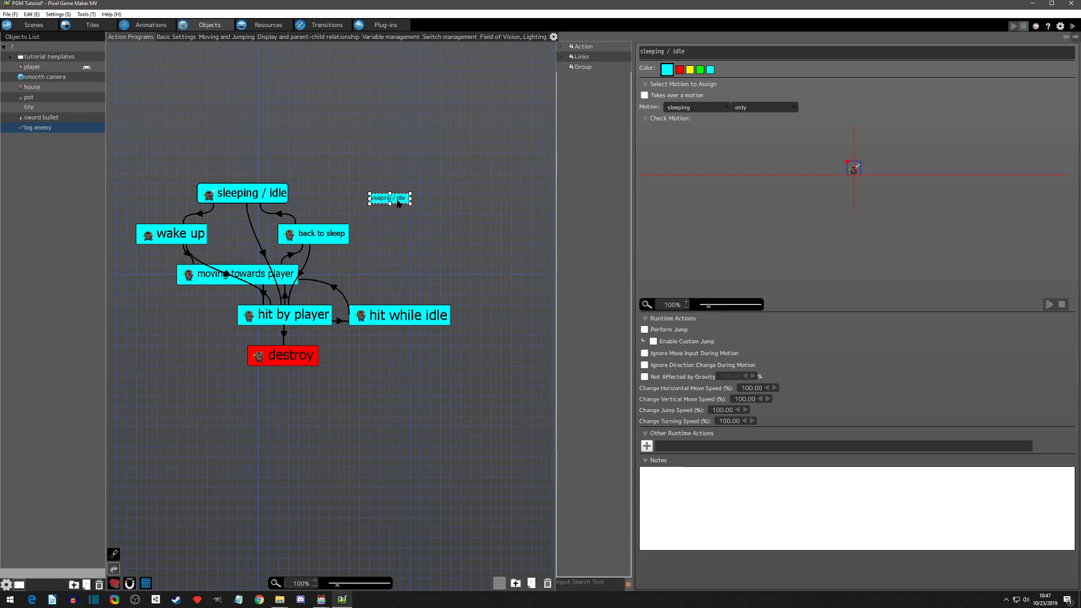
left_click(441, 224)
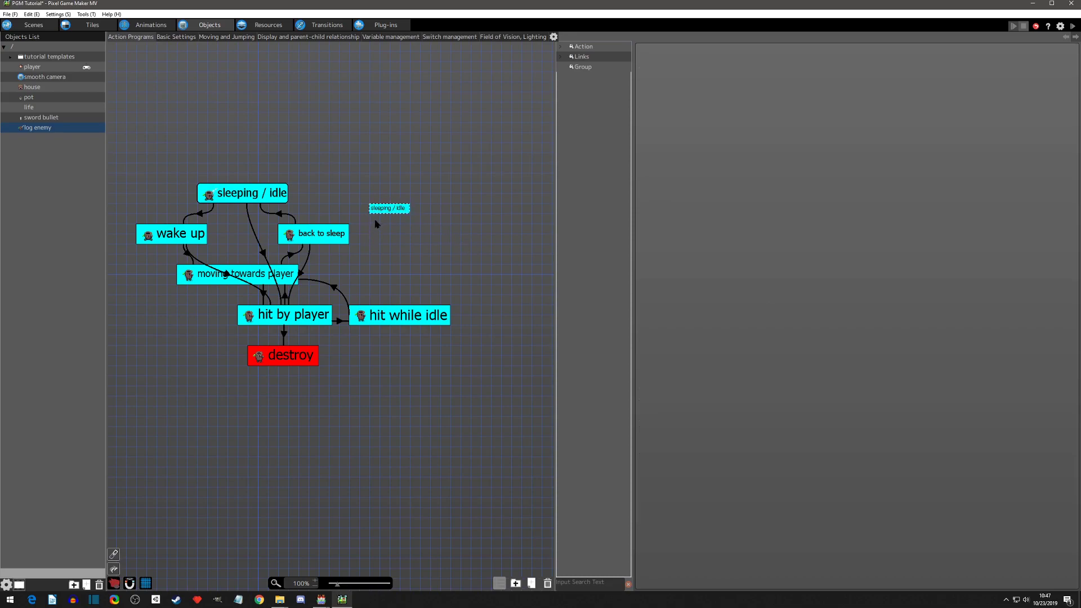
mouse_move(383, 213)
left_mouse_down()
mouse_move(310, 194)
mouse_move(396, 212)
left_mouse_up()
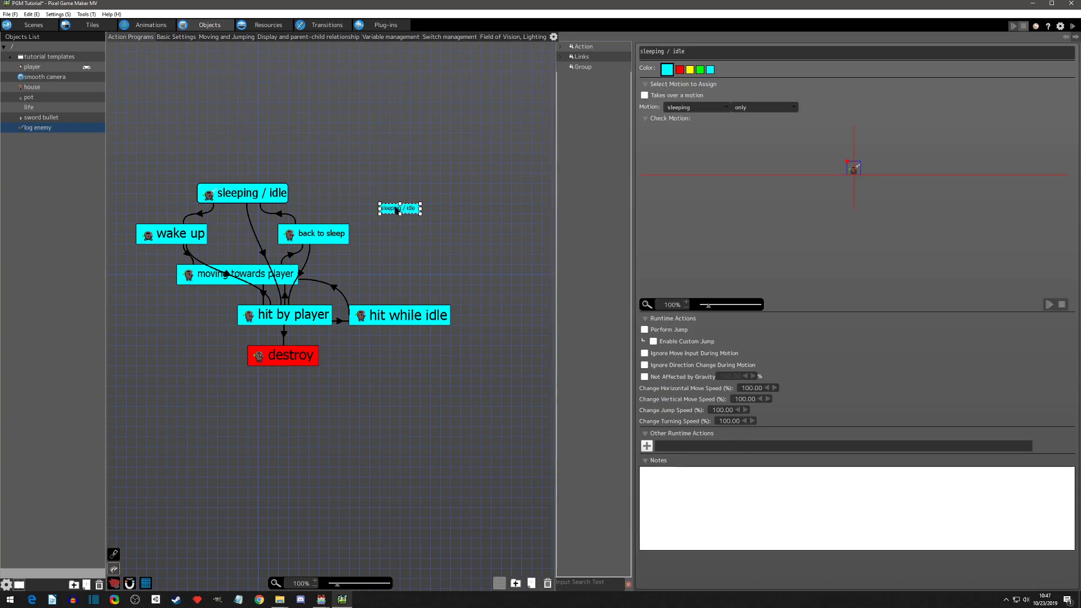
left_click(414, 234)
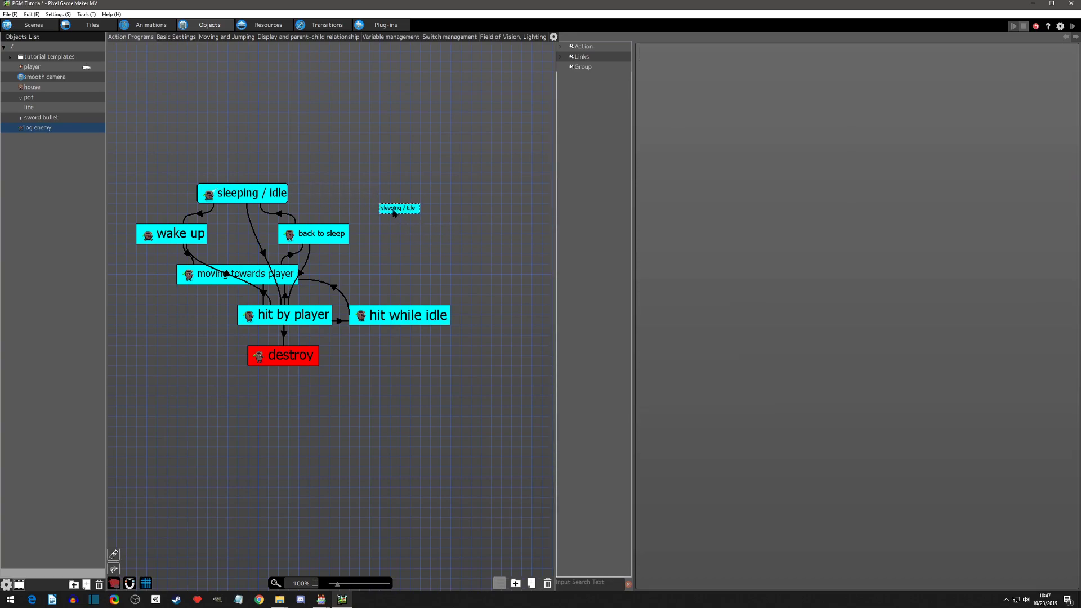
left_click(263, 196)
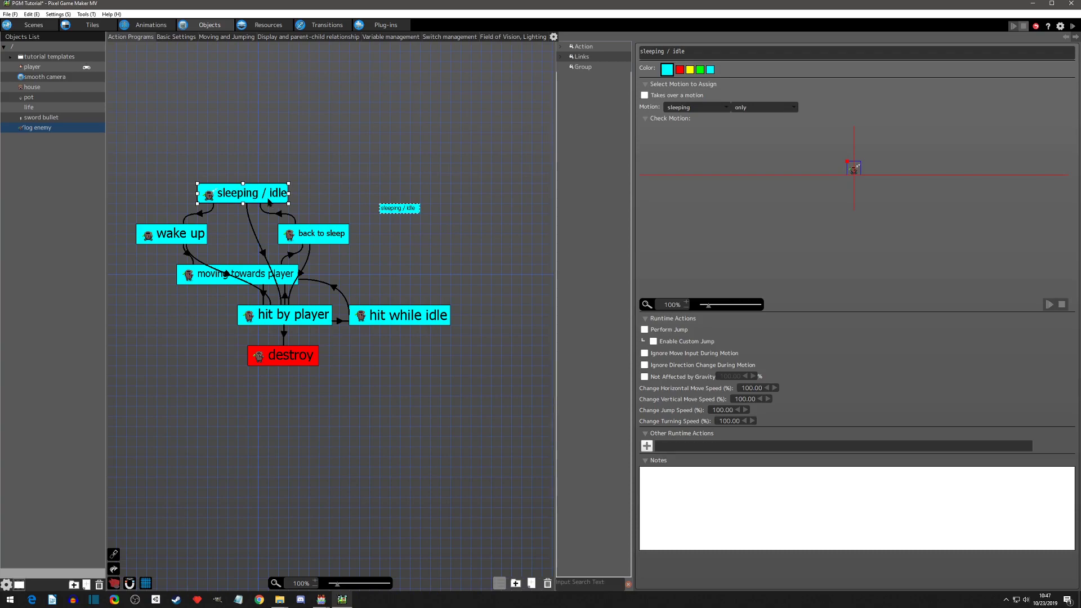
left_click(389, 209)
left_click(243, 201)
left_click(201, 213)
left_click(389, 209)
left_click(647, 446)
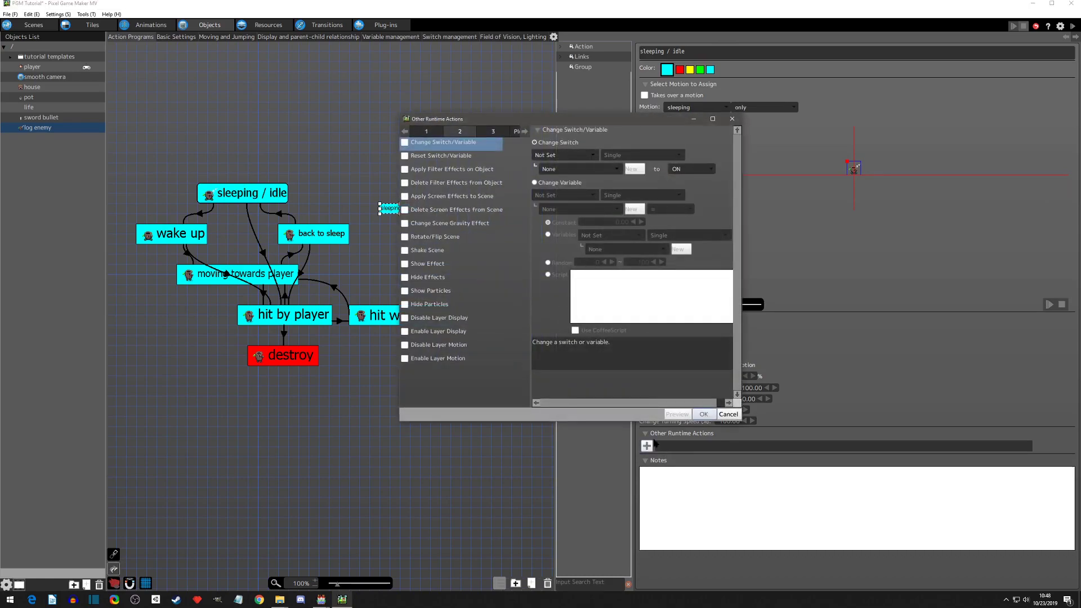
left_click(422, 291)
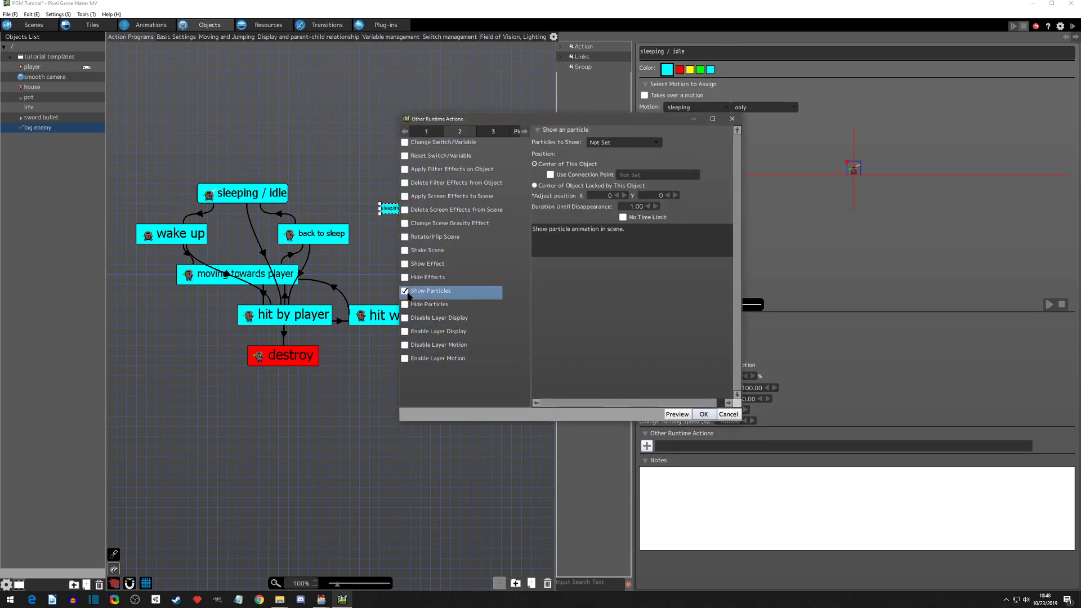
left_click(604, 143)
left_click(608, 170)
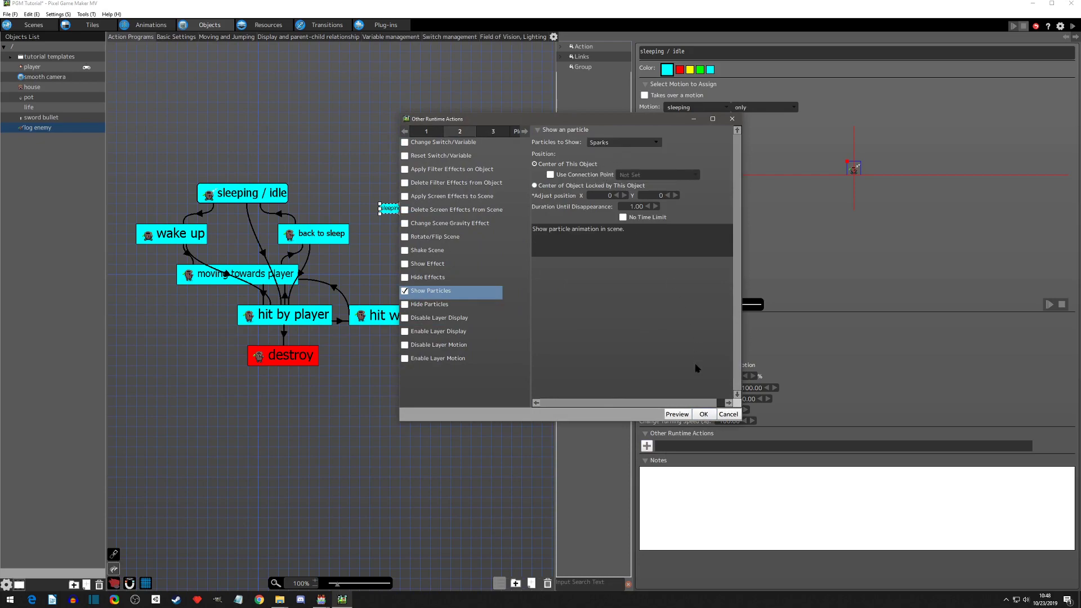
left_click(704, 415)
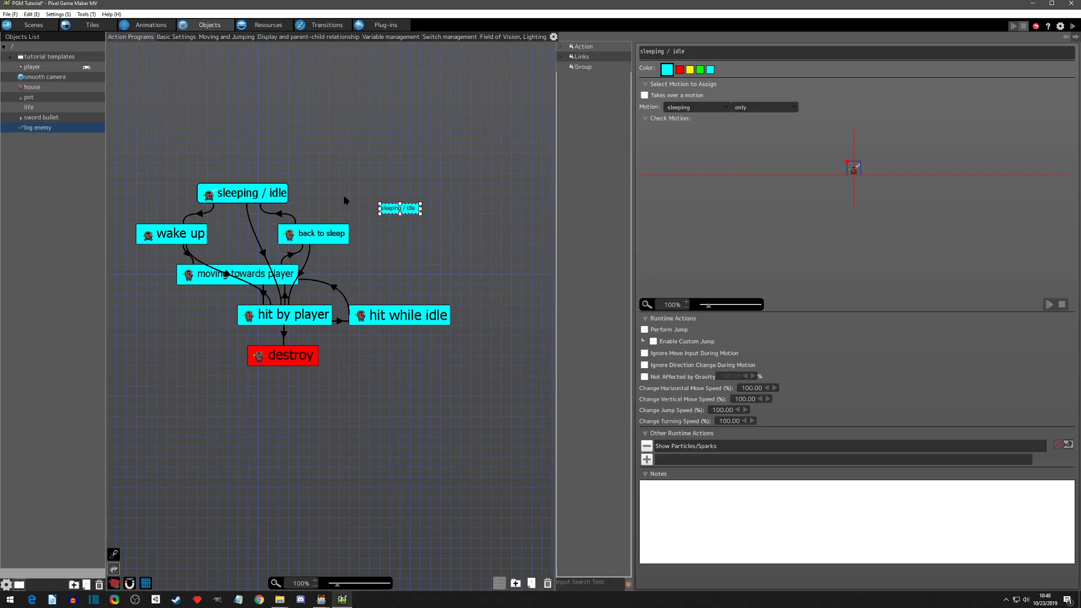
left_click(249, 195)
left_click(646, 446)
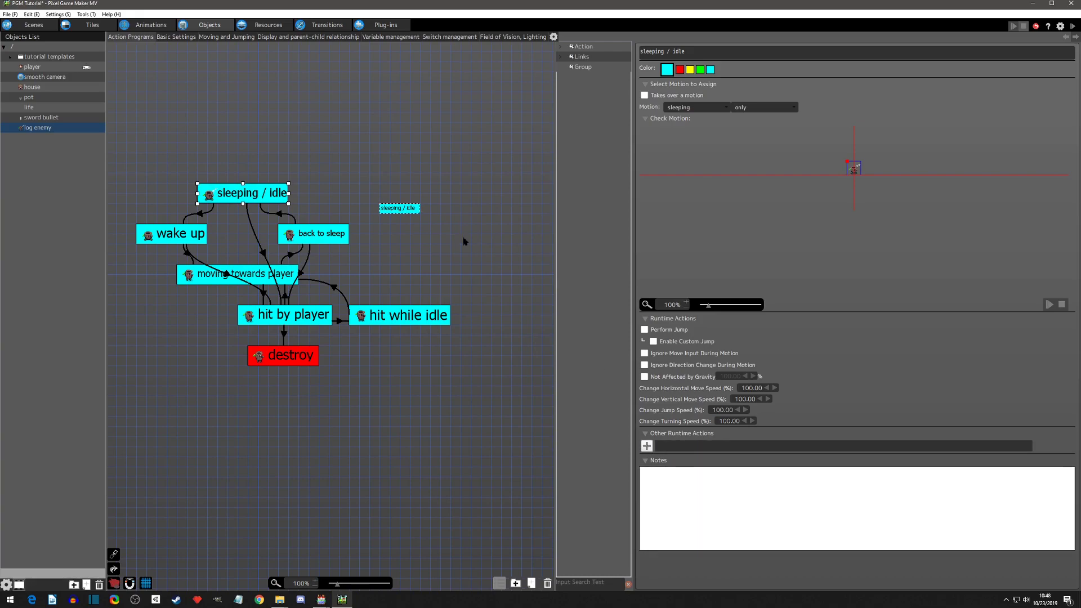
left_click(411, 214)
- Move the sleeping / idle shortcut above-right and add a back to sleep shortcut beside it
left_click_drag(410, 216, 409, 186)
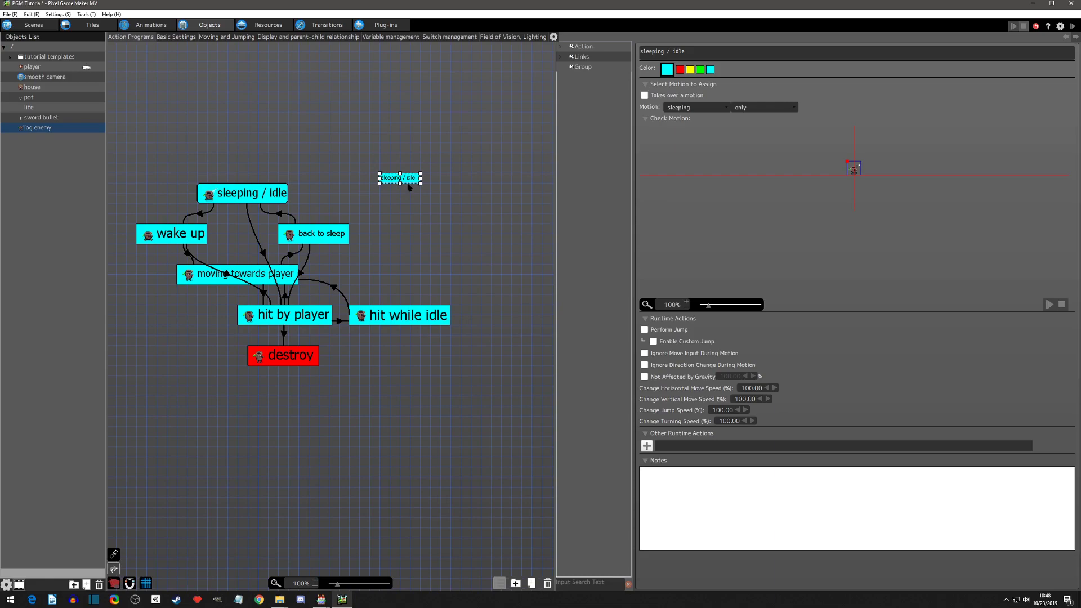
left_click_drag(409, 184, 380, 186)
left_click(317, 240)
right_click(316, 239)
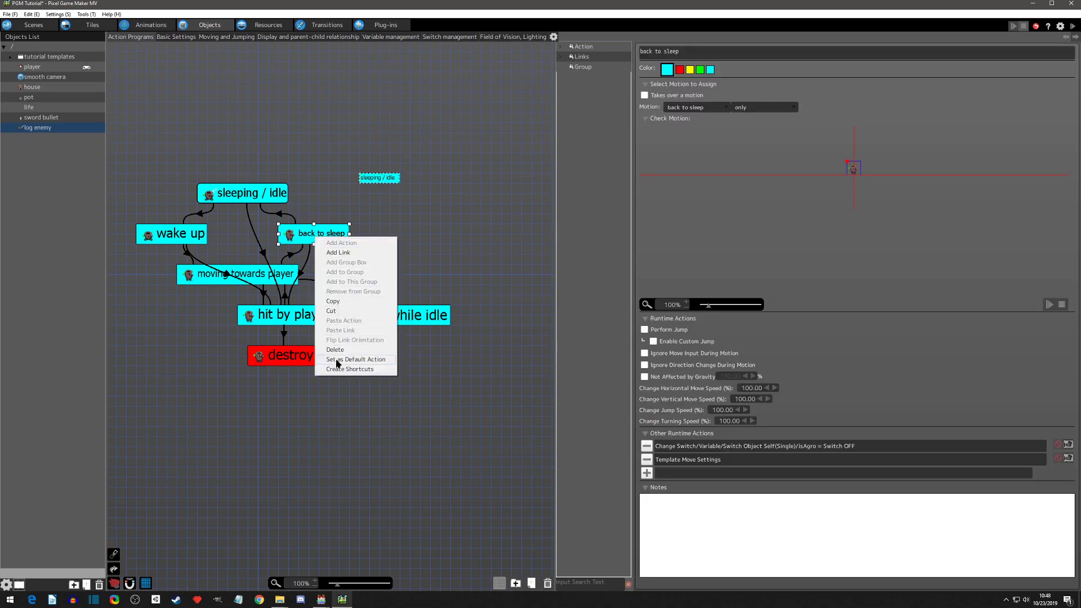
left_click(282, 320)
right_click(315, 236)
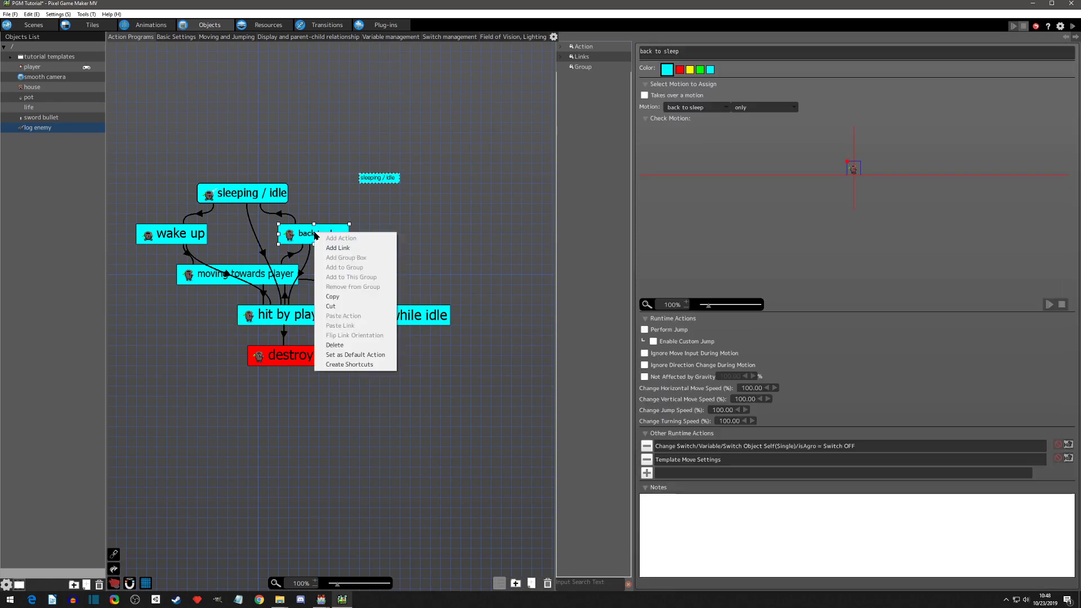
left_click(346, 359)
left_click_drag(338, 260, 434, 183)
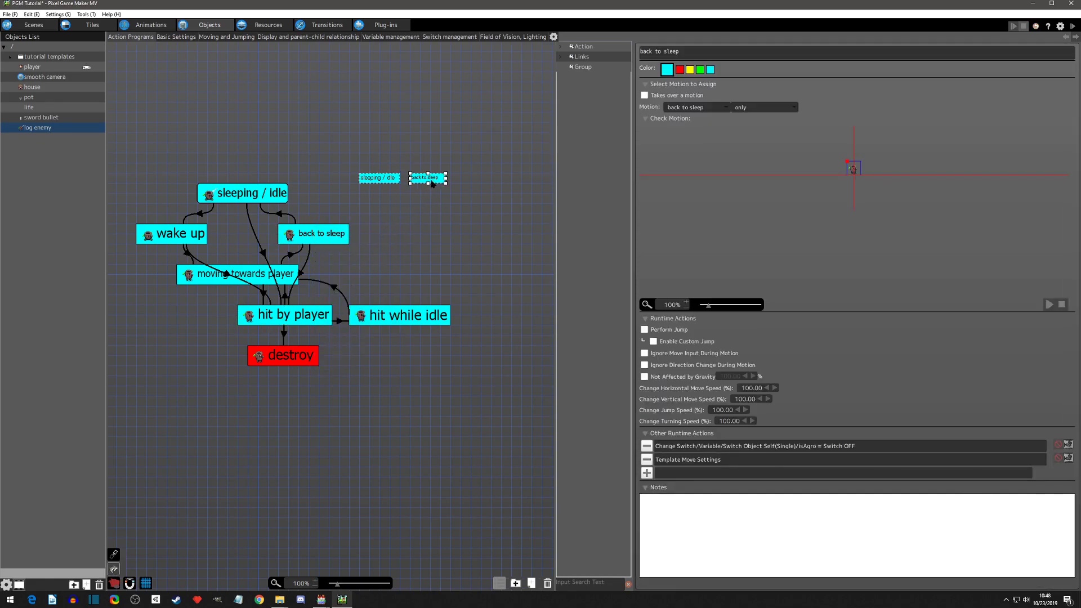
- Add a wake up shortcut and line all three shortcuts up evenly in a row
right_click(173, 235)
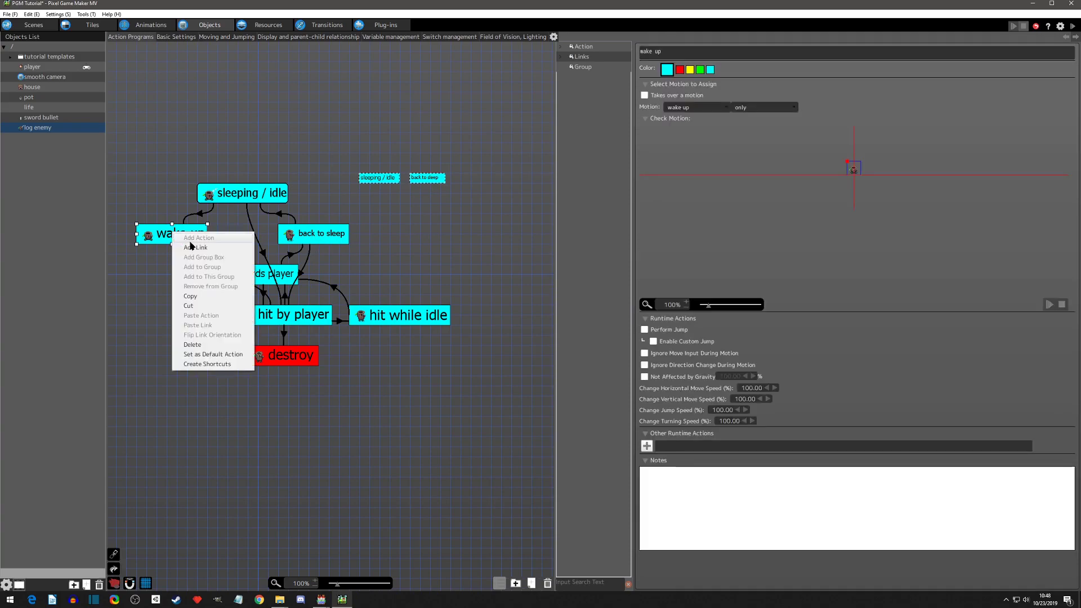
left_click(206, 362)
left_click_drag(177, 256, 327, 179)
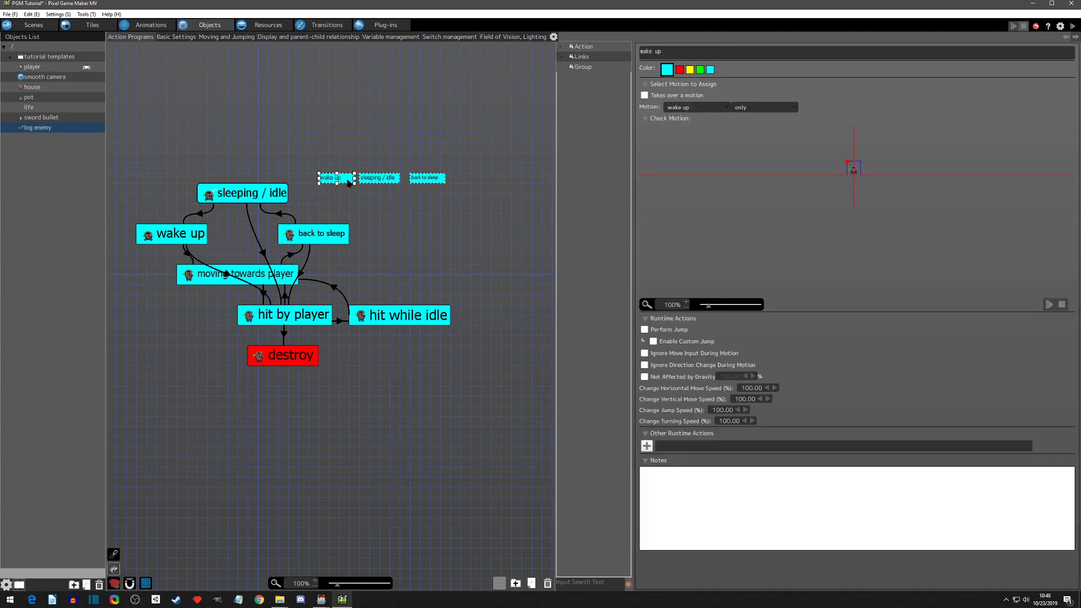
left_click_drag(411, 177, 433, 185)
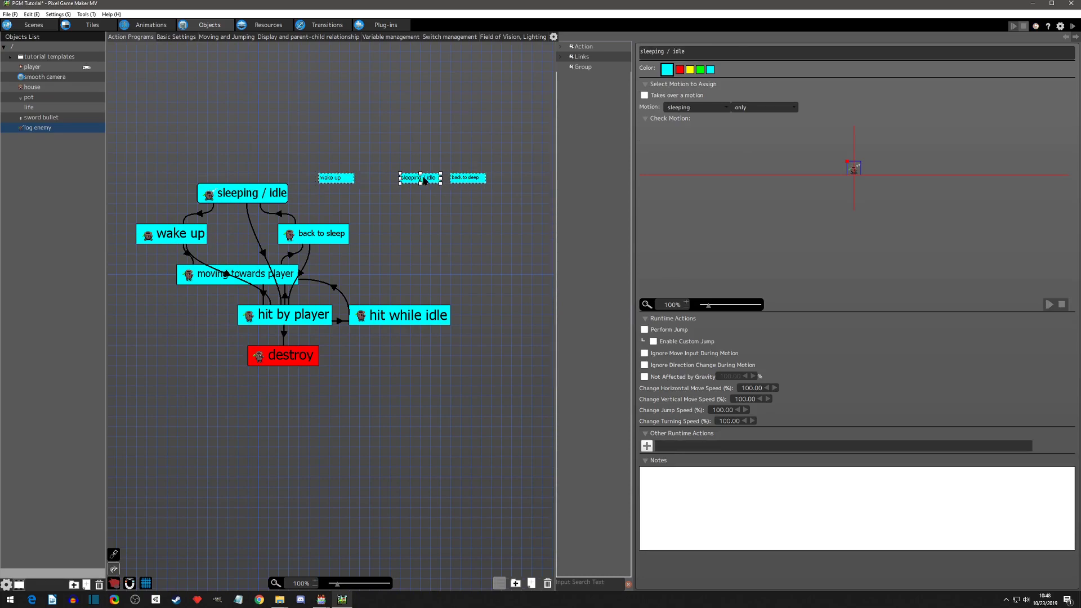
left_click_drag(340, 181, 378, 181)
- Create a hit by player shortcut and place it above the shortcut row
left_click(400, 197)
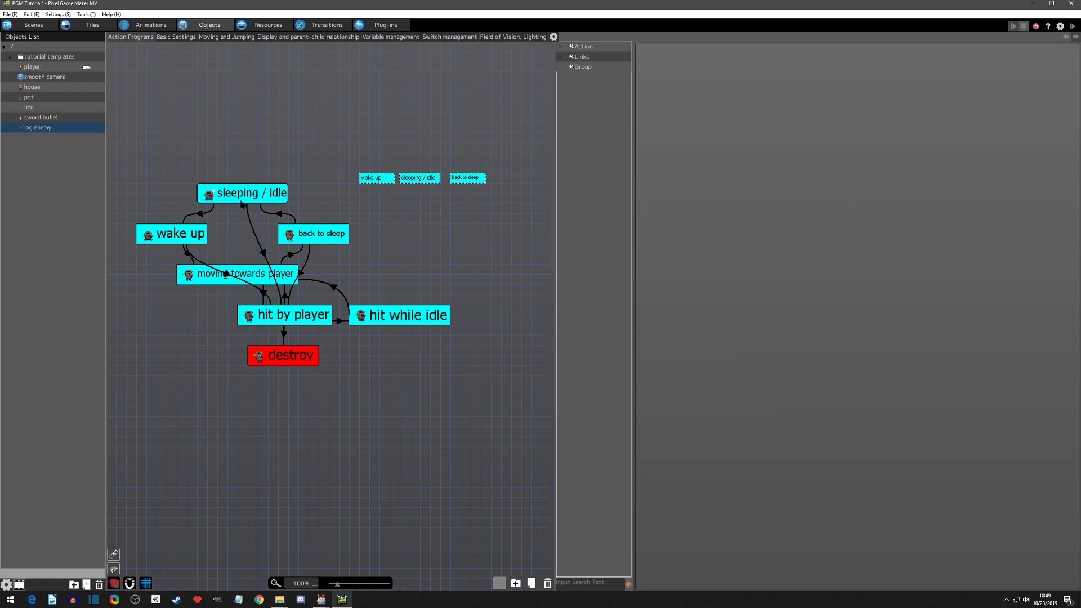
left_click(374, 181)
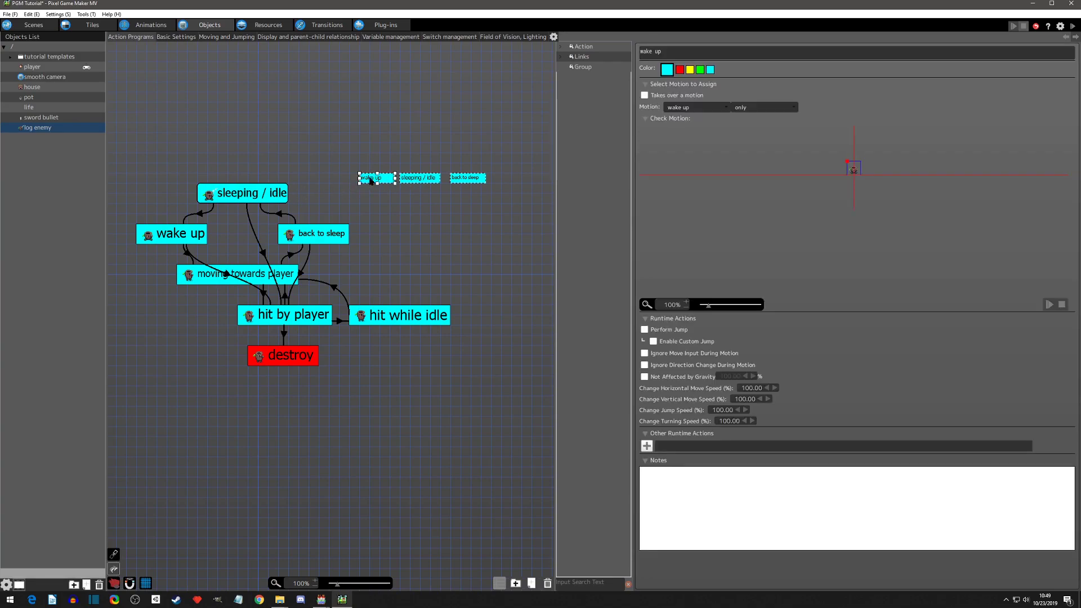
left_click(304, 261)
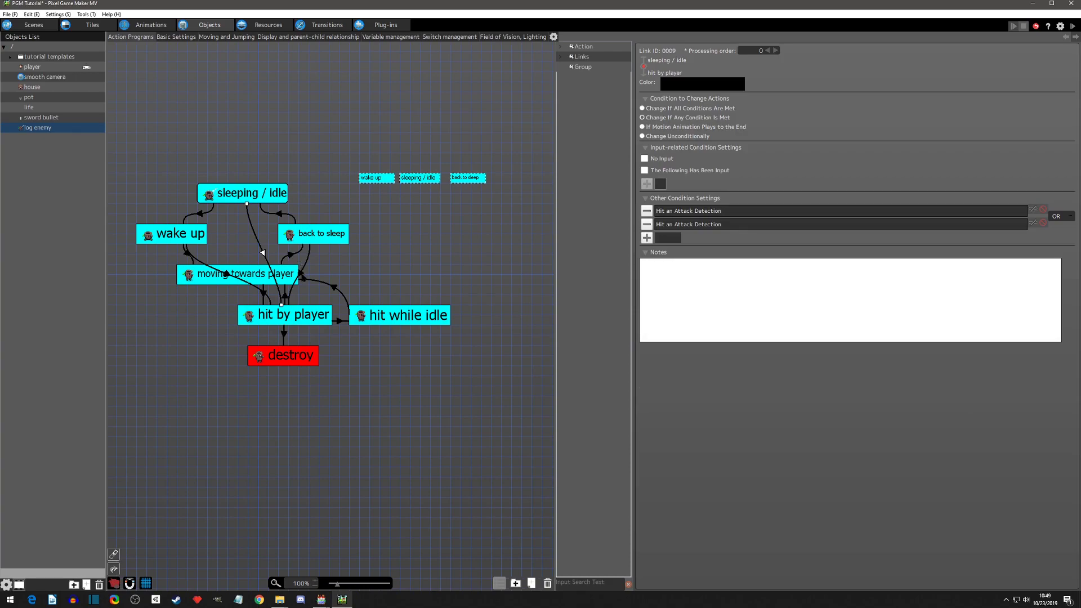
left_click(226, 274)
left_click(293, 320)
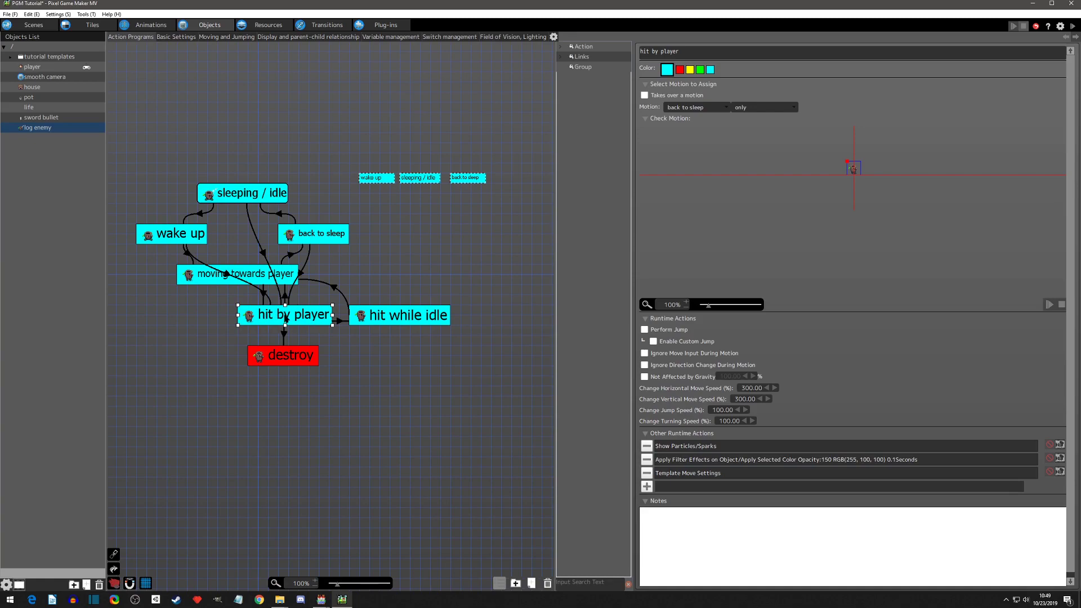
right_click(287, 318)
left_click(312, 387)
left_click_drag(306, 341, 417, 151)
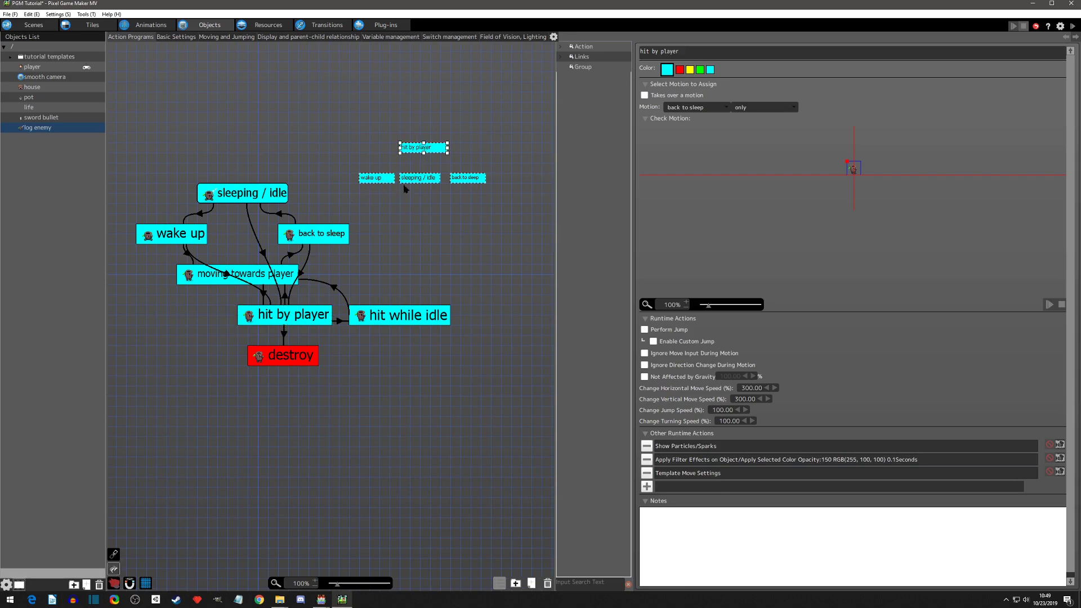
- Colour the hit by player action yellow, then review the links leading into it
left_click(690, 70)
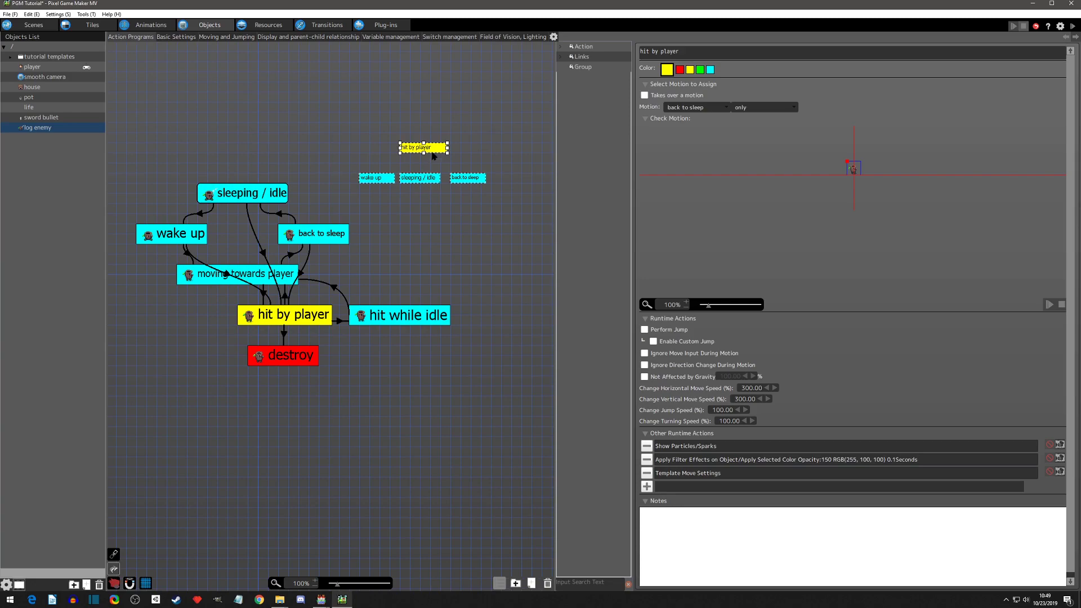
left_click(525, 141)
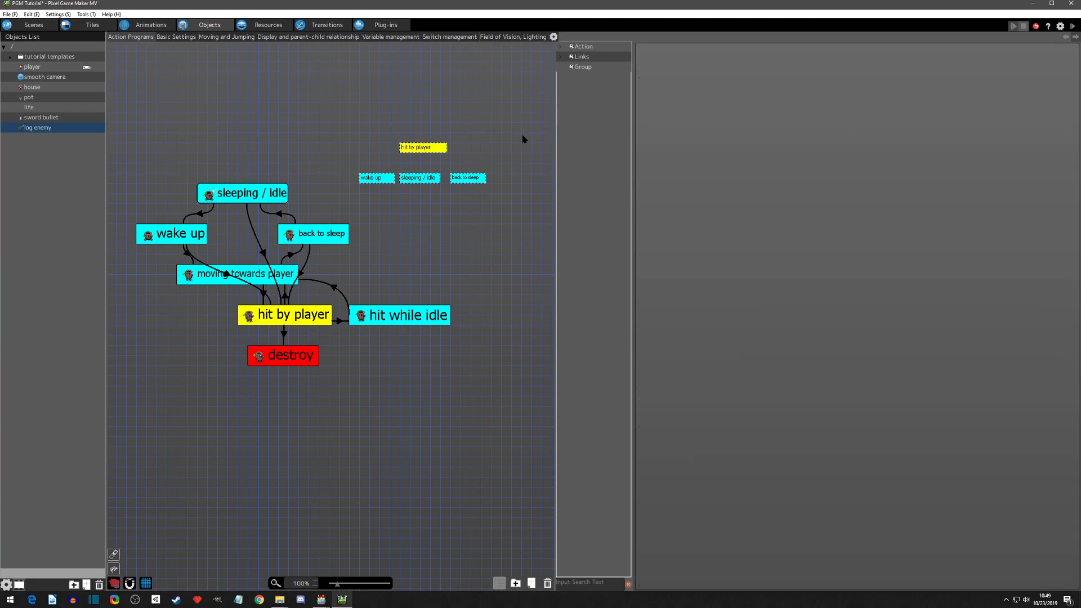
left_click(432, 152)
left_click(515, 204)
left_click(262, 254)
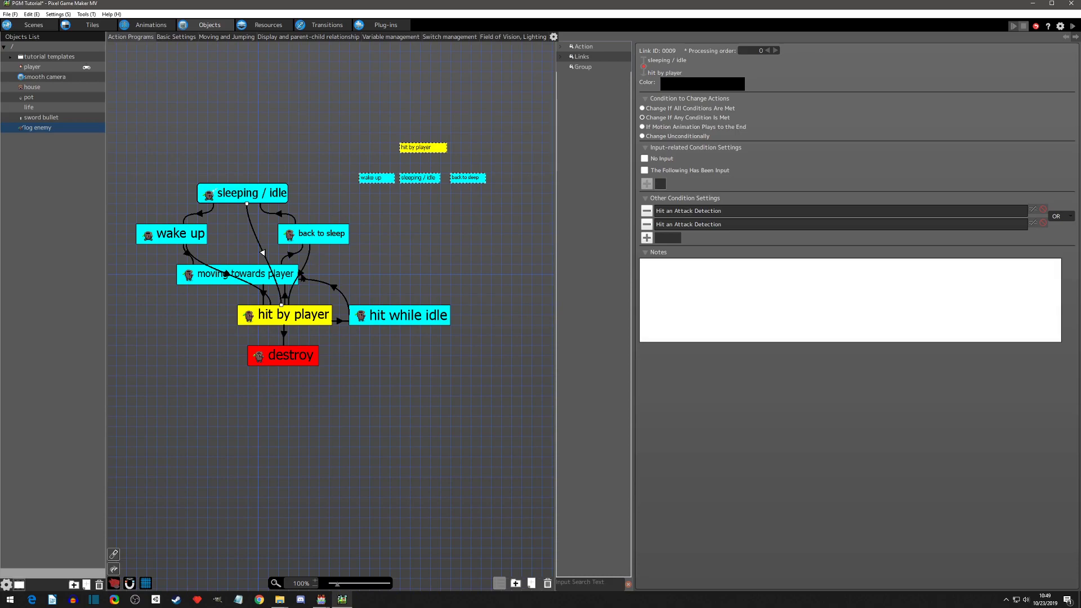
left_click(300, 273)
- Copy the sleeping / idle→hit by player link and paste it onto the wake up, sleeping / idle and back to sleep shortcuts
right_click(262, 254)
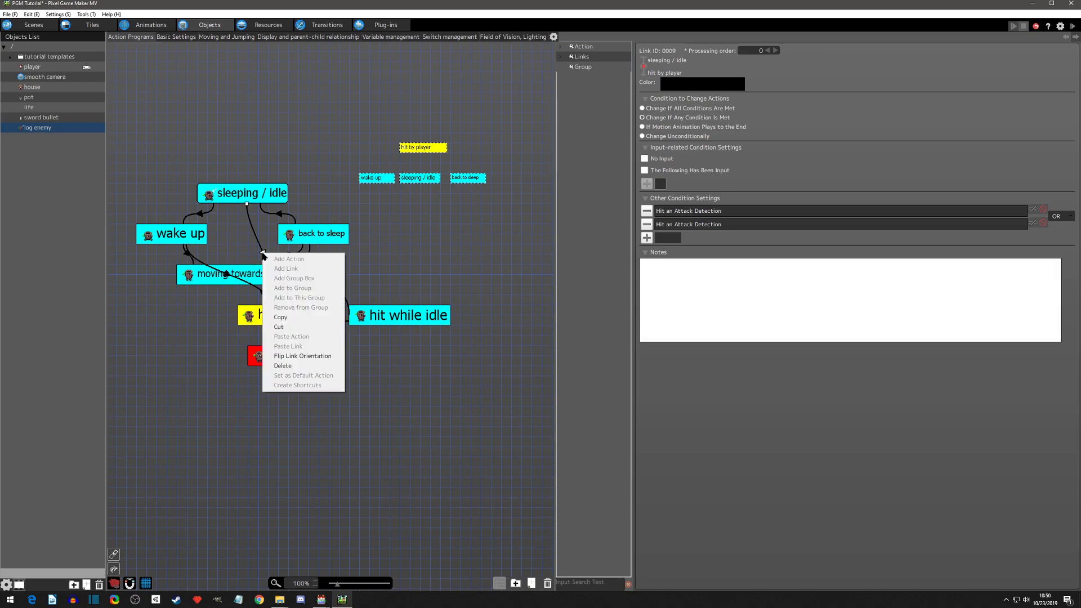
left_click(285, 318)
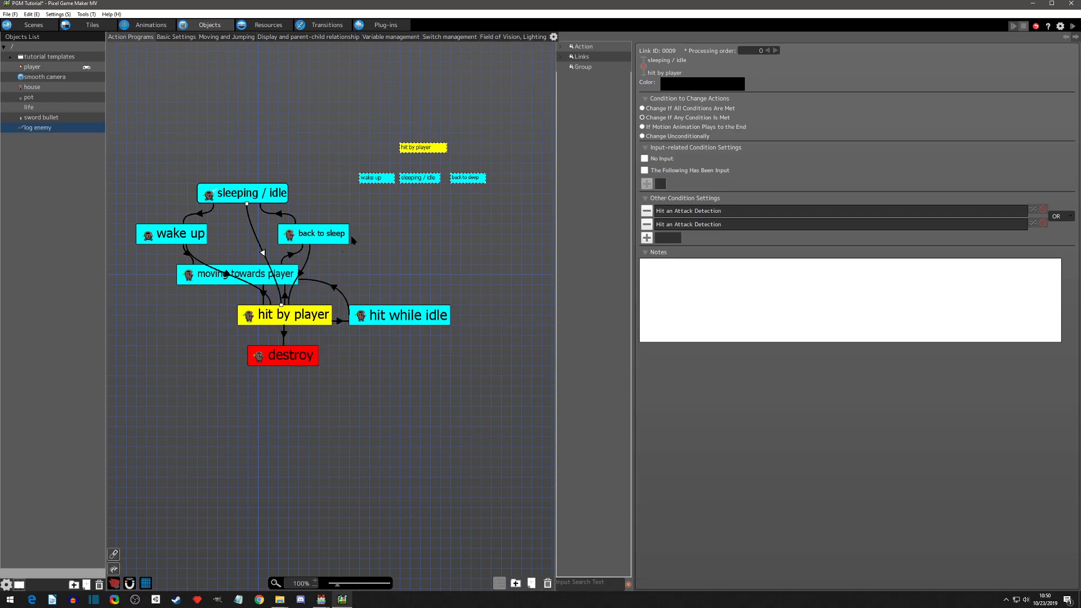
left_click(377, 179)
right_click(379, 179)
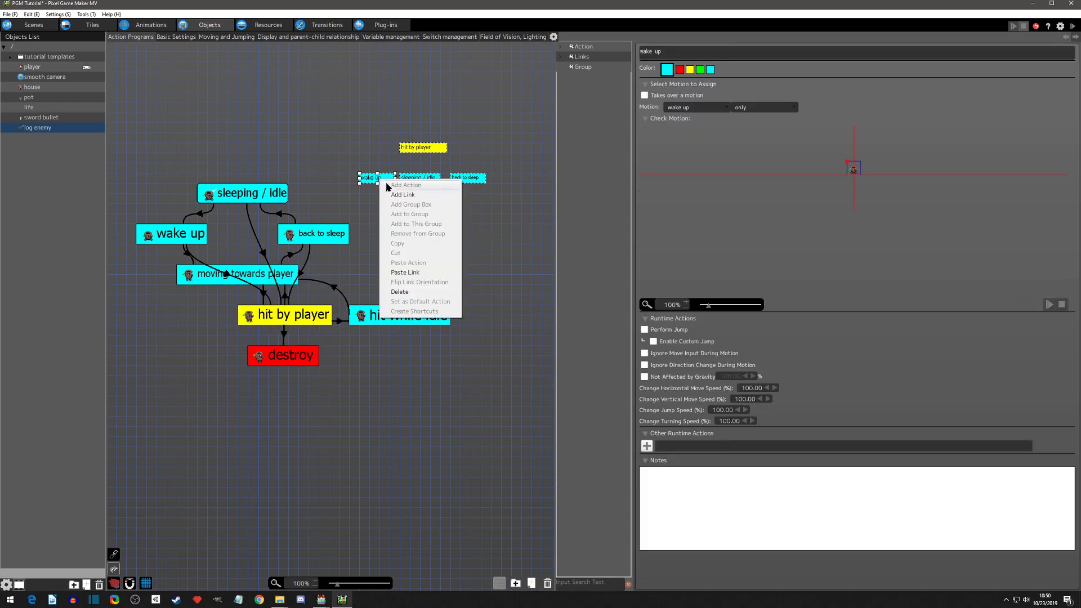
left_click(405, 273)
left_click(421, 179)
right_click(423, 179)
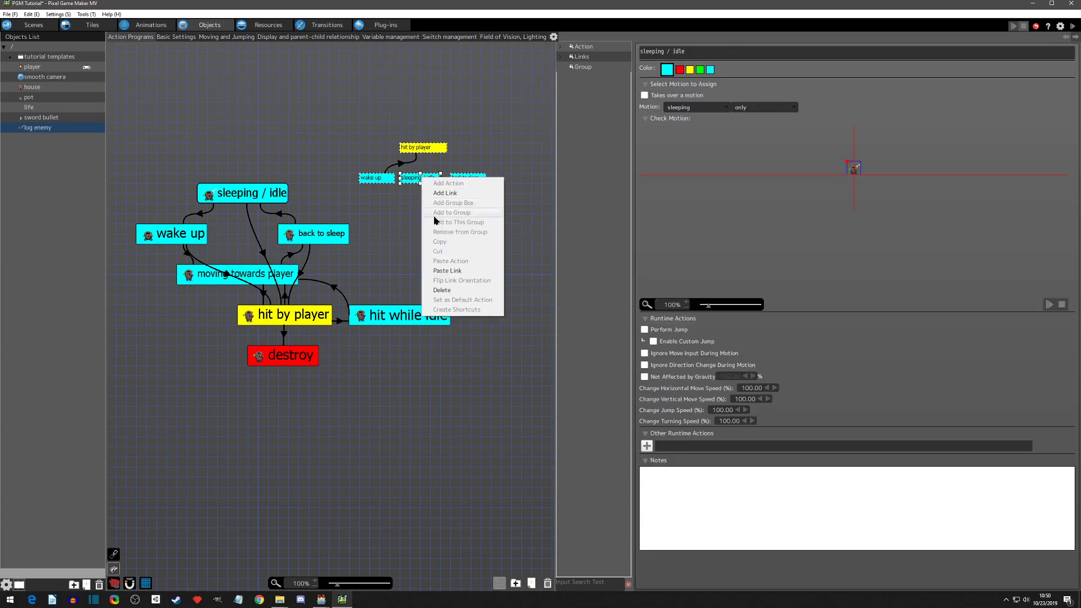
left_click(444, 272)
left_click(456, 186)
left_click(458, 178)
right_click(459, 178)
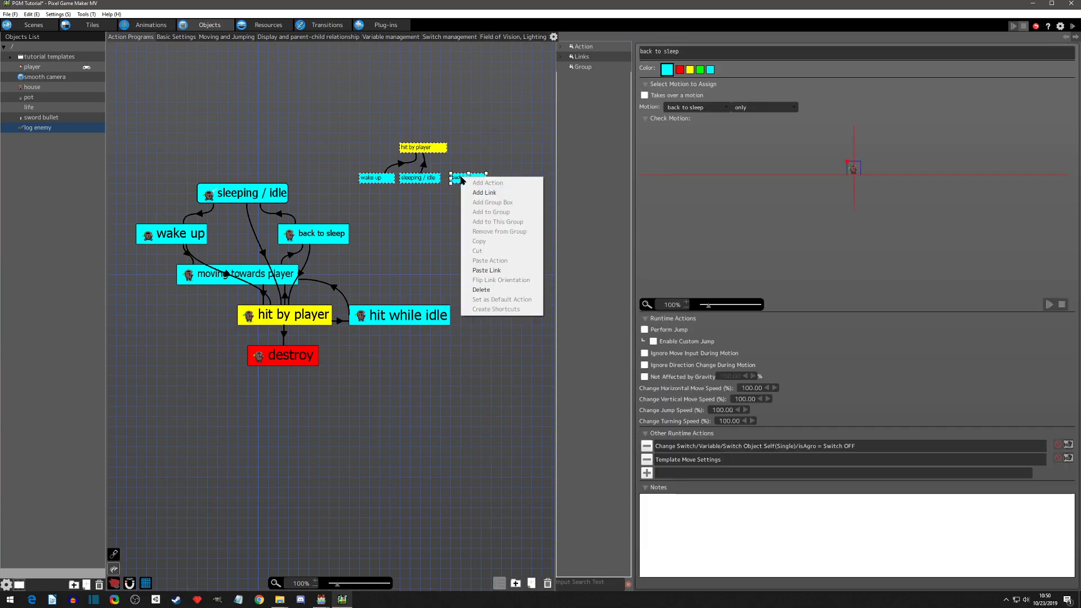
left_click(483, 269)
- Tidy the new shortcut links, reattaching the wake up link's end and nudging the sleeping / idle shortcut
left_click(436, 151)
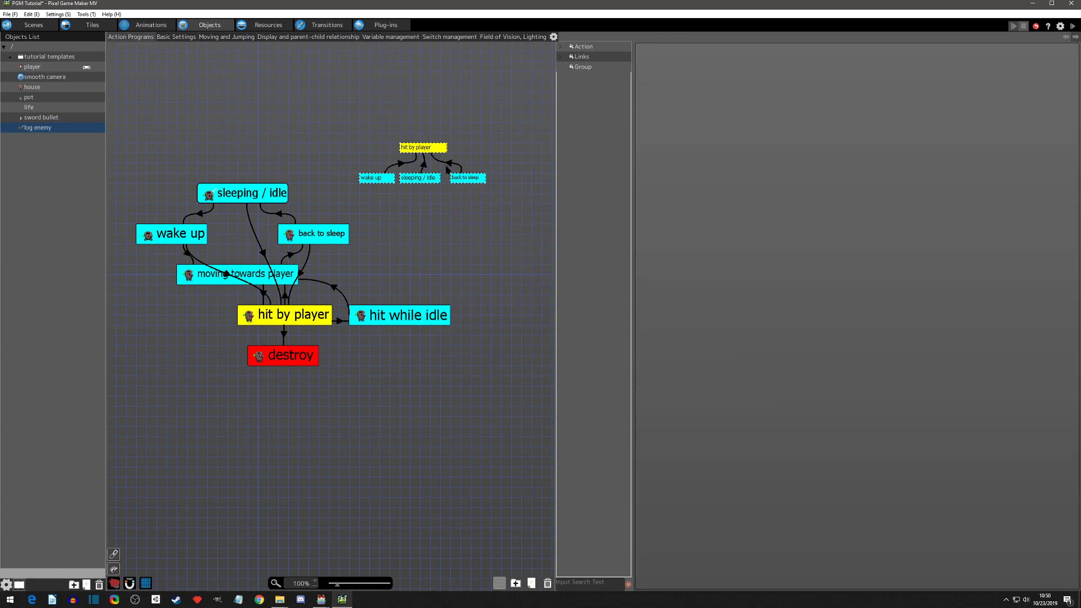
left_click(450, 168)
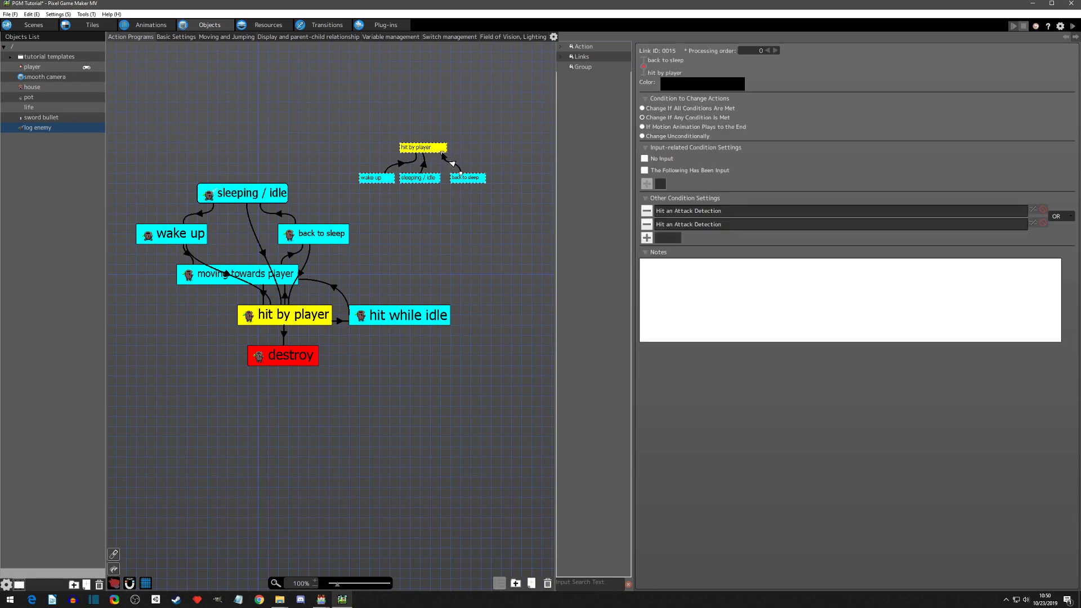
left_click(439, 158)
left_click(423, 164)
left_click(400, 164)
left_click_drag(416, 155, 417, 176)
left_click(430, 165)
left_click_drag(428, 180, 430, 181)
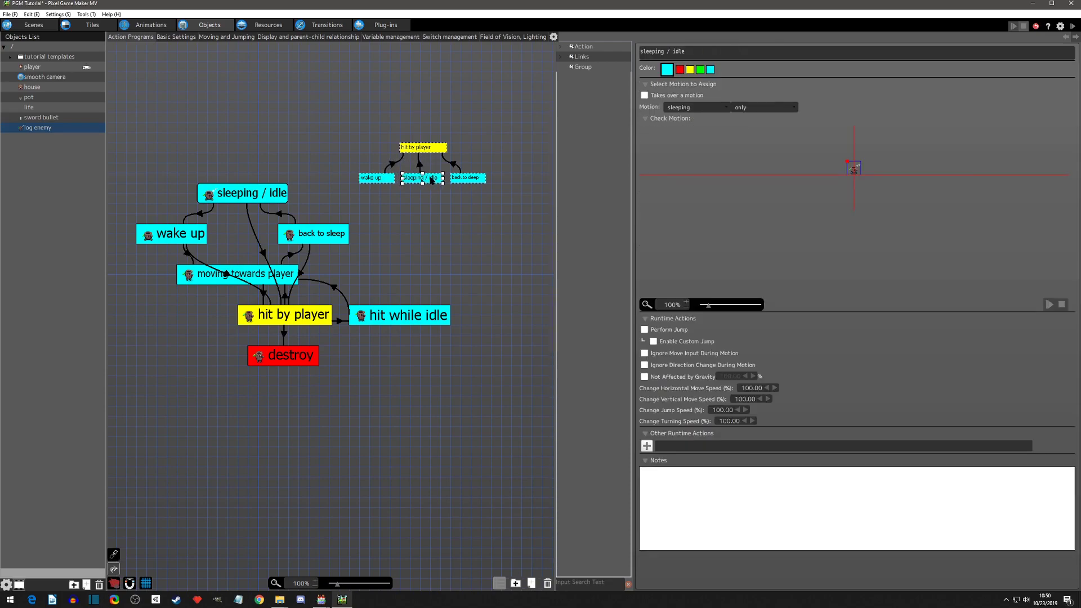
left_click(410, 214)
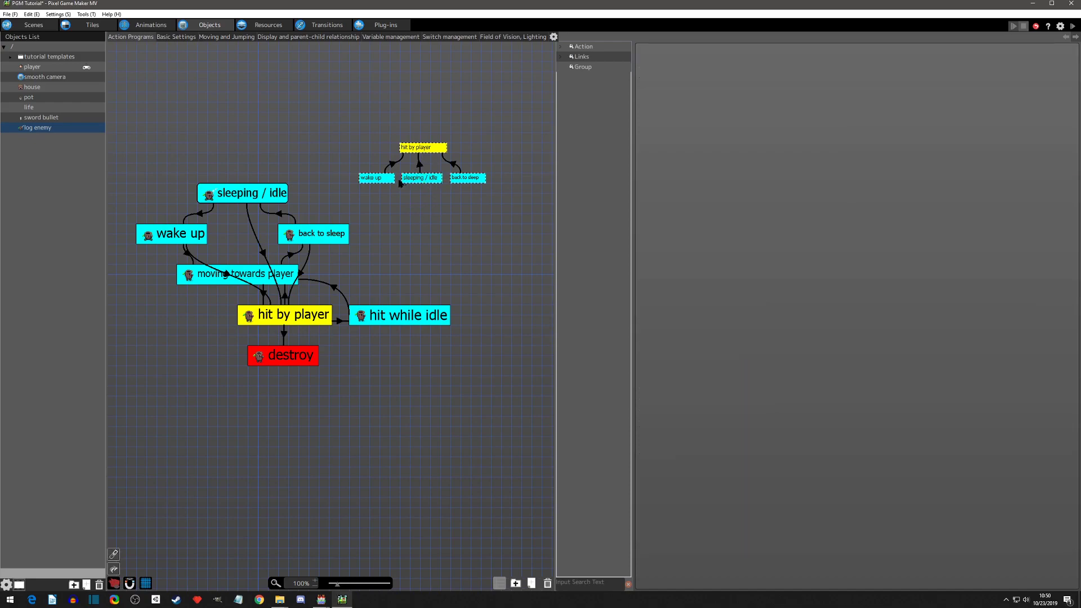
- Delete the long crossing links into hit by player from the main graph
left_click(262, 252)
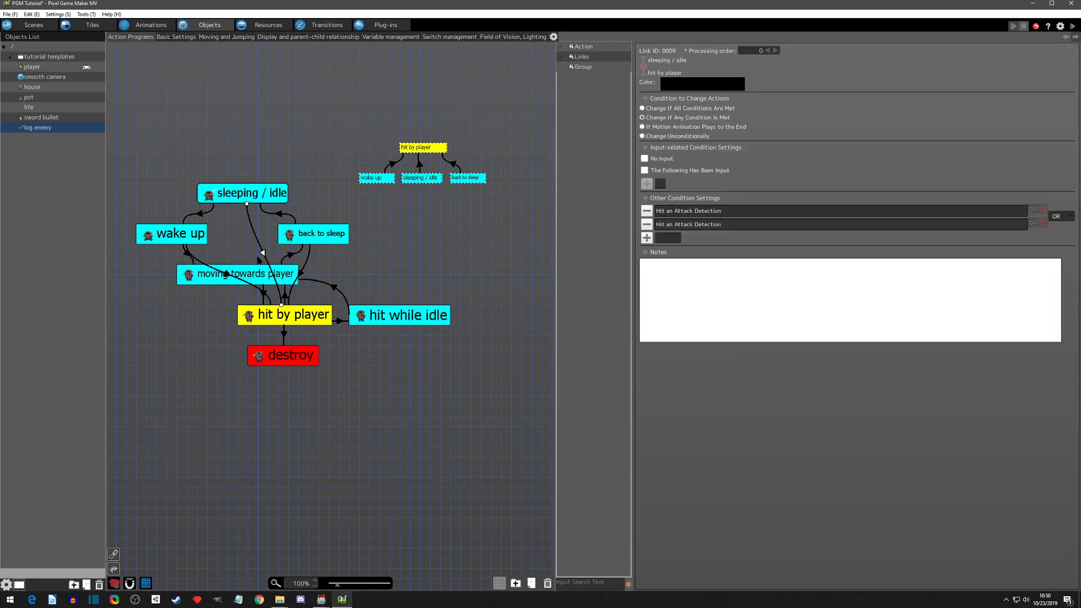
left_click(266, 268)
left_click(269, 282)
key("Delete")
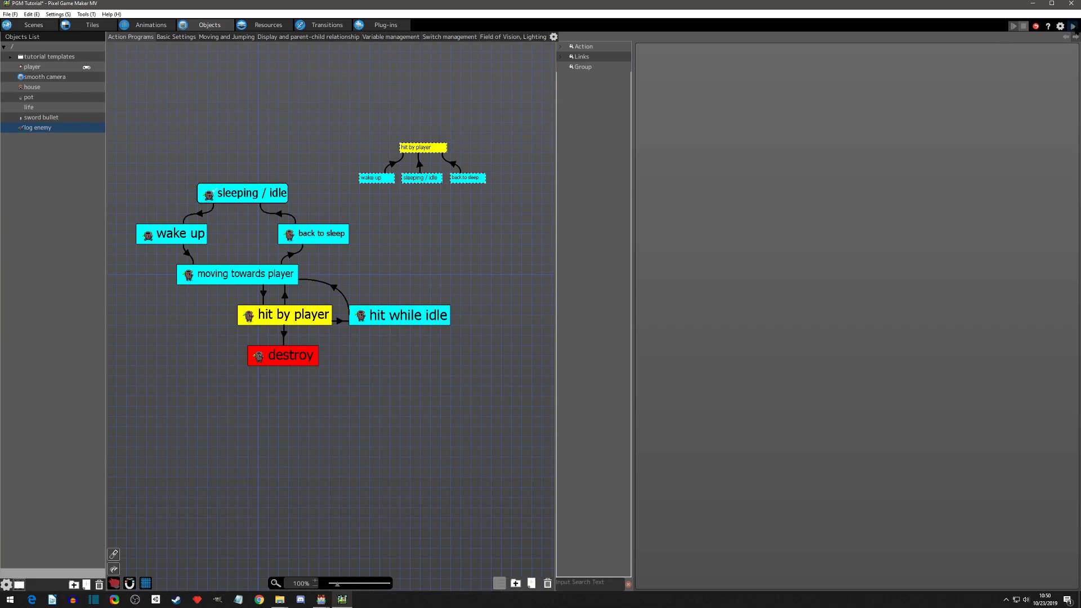
- Start a test play, shifting the game window aside to view the graph and back
left_click(1072, 25)
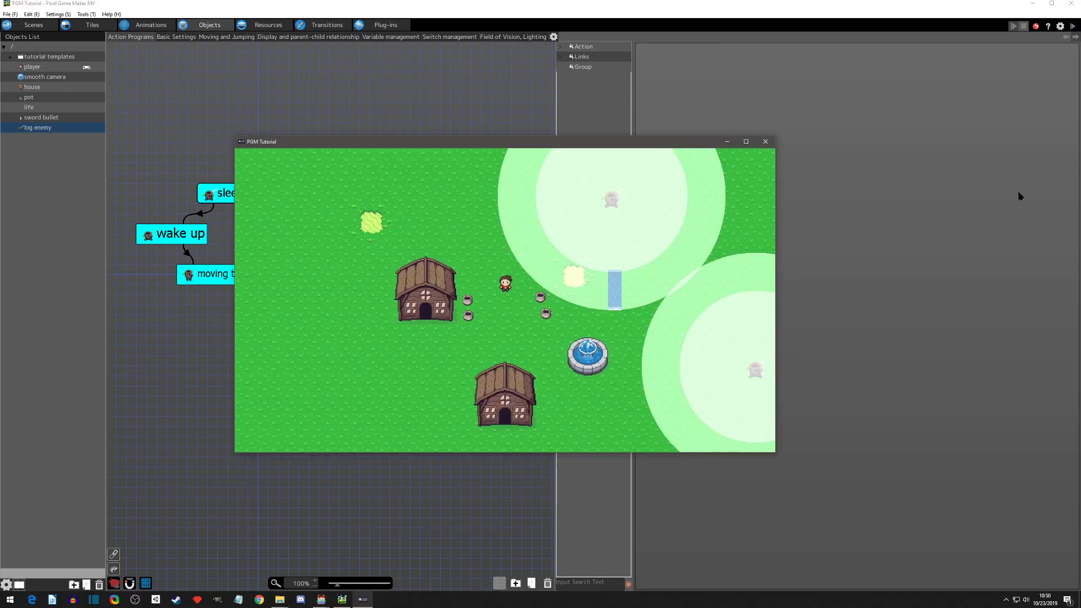
left_click_drag(551, 145, 772, 277)
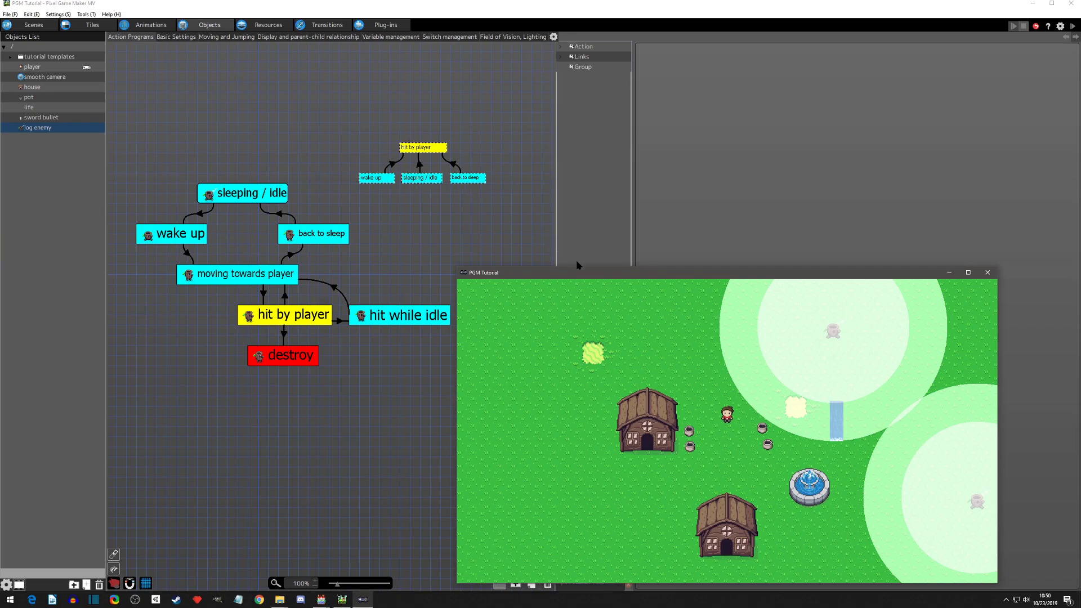
left_click_drag(586, 273, 388, 130)
- Walk the player character around with the arrow keys, then close the game window
key("Up")
key("Left")
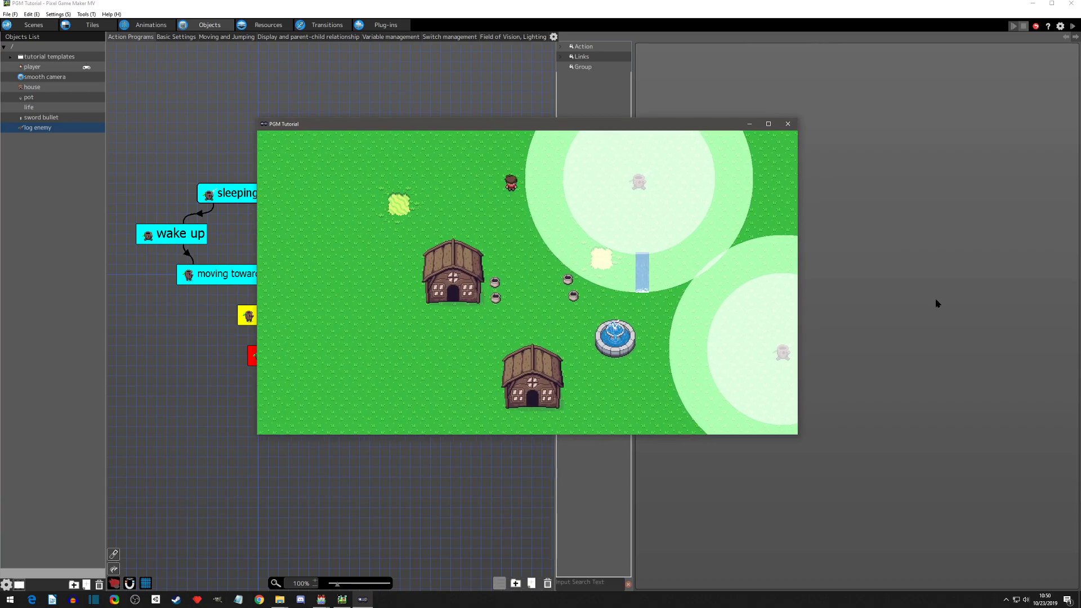
key("Right")
key("Left")
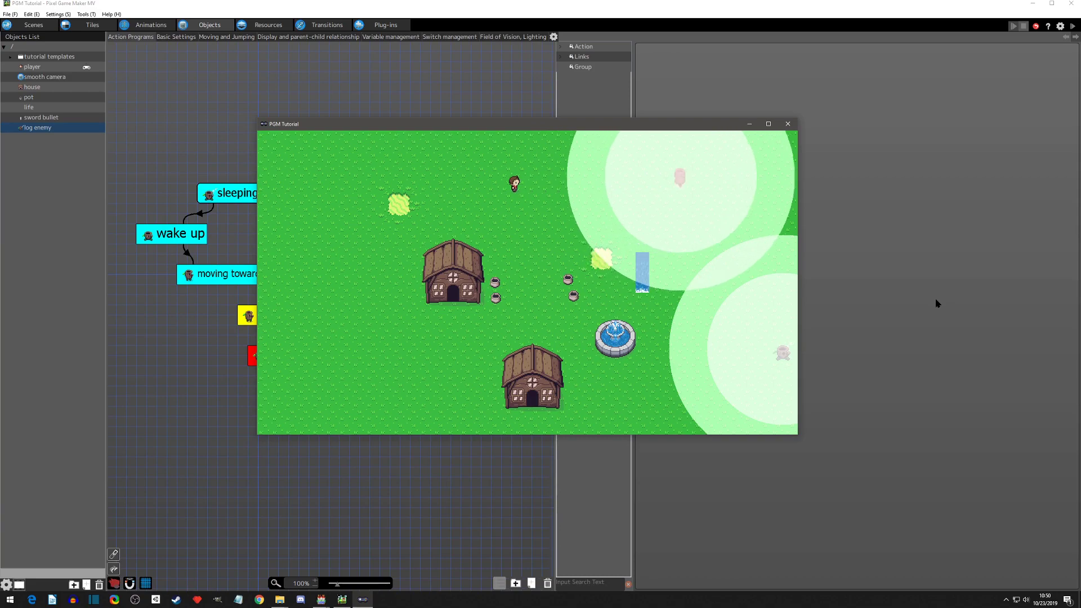
key("Left")
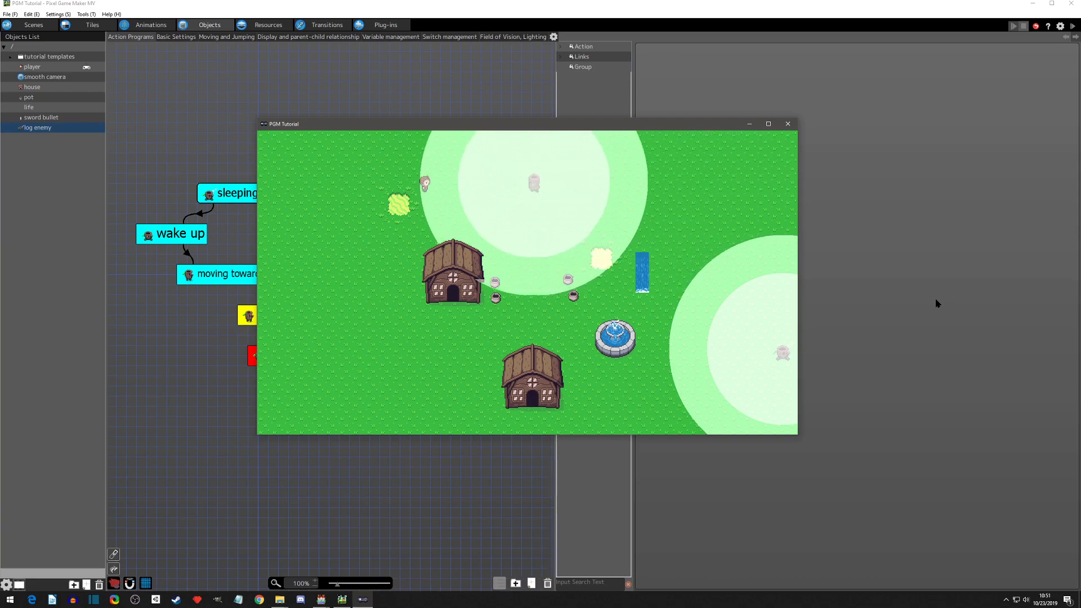
key("Right")
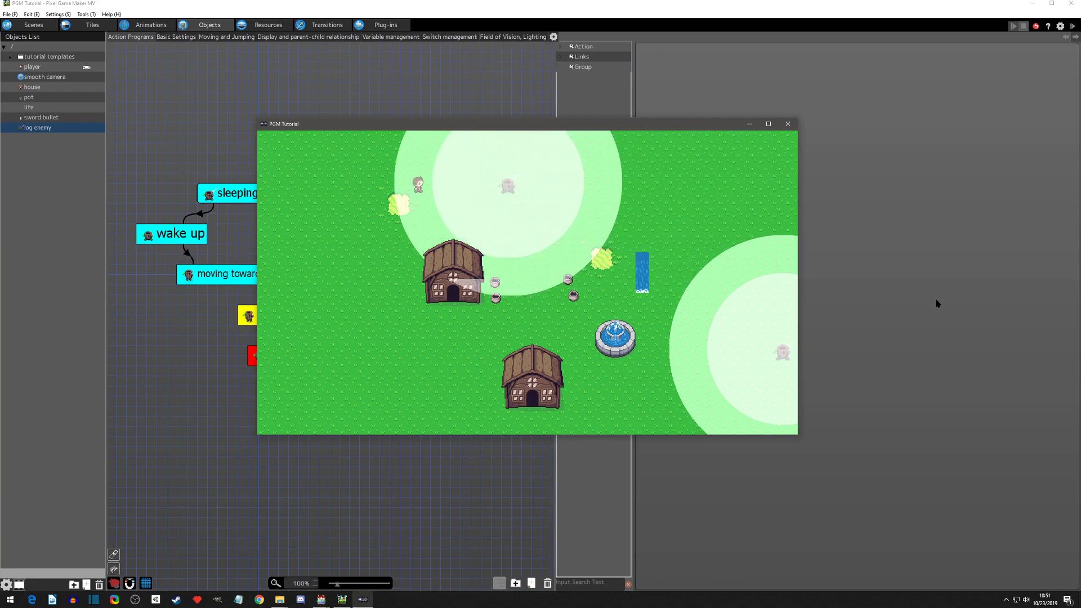
key("Left")
key("Down")
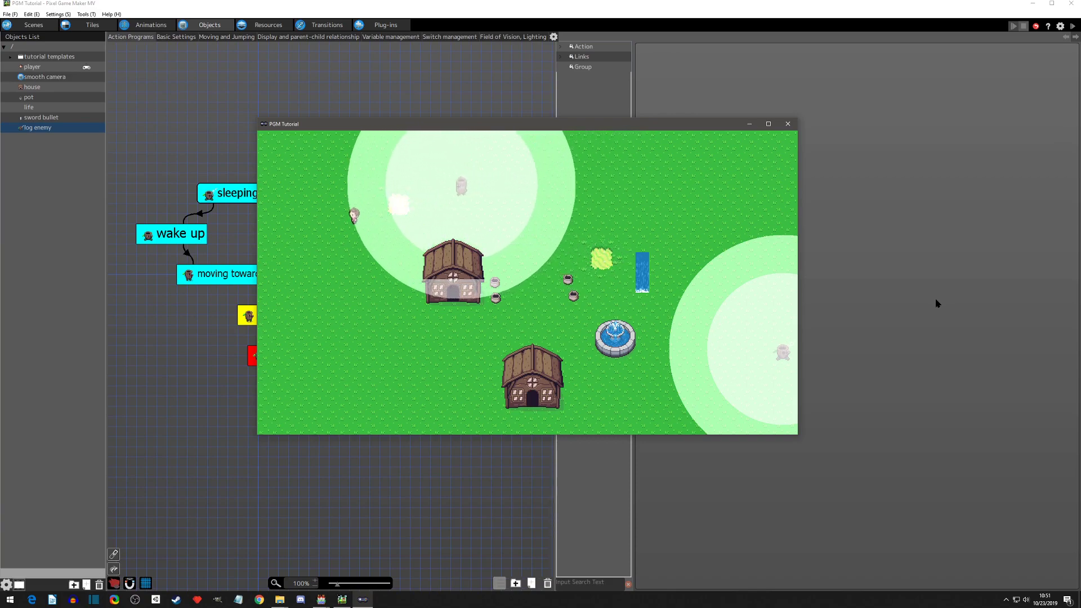
key("Down")
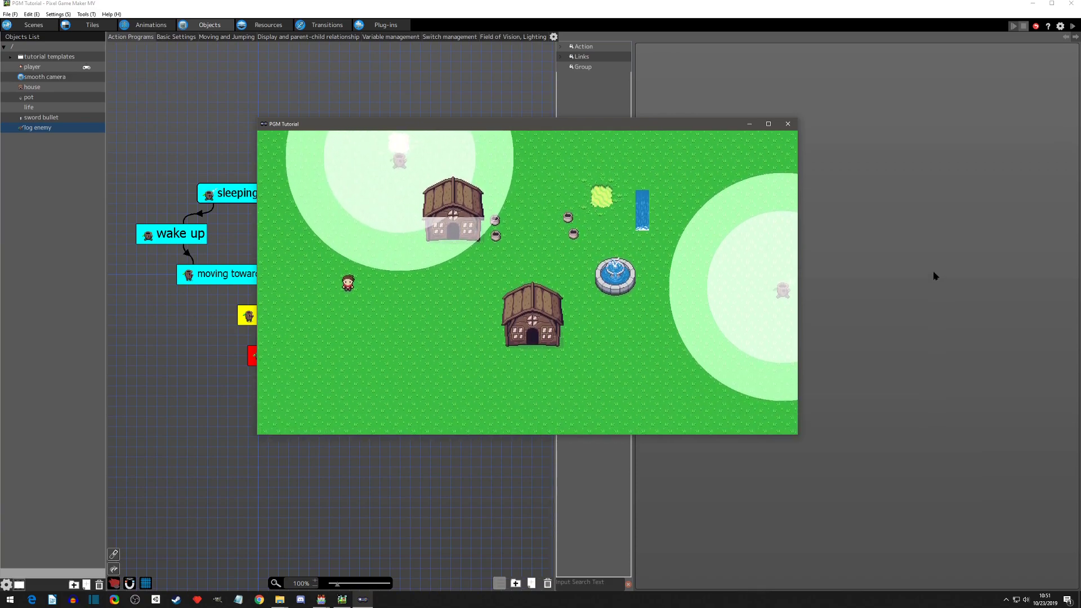
left_click(791, 127)
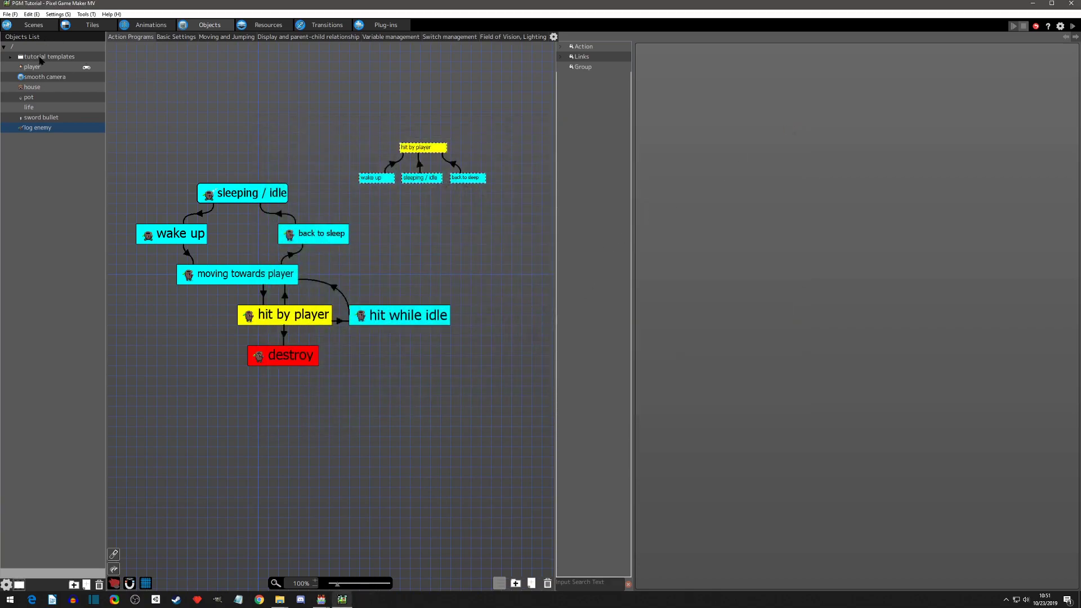
- Check the dotted moving towards player shortcut in the log enemy shortcuts template, then reopen log enemy
left_click(10, 57)
left_click(44, 68)
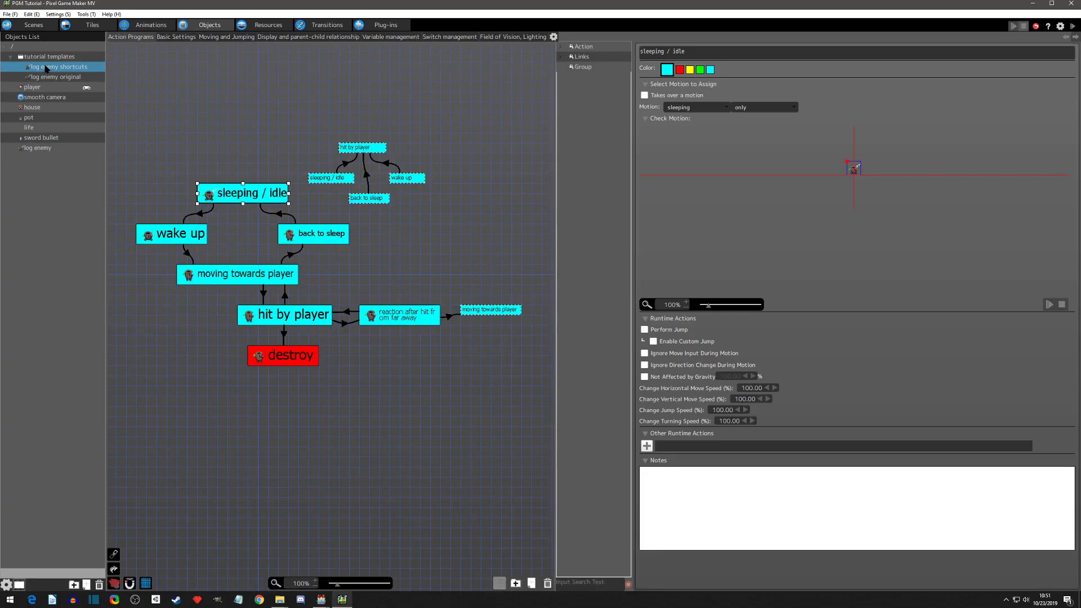
left_click(257, 274)
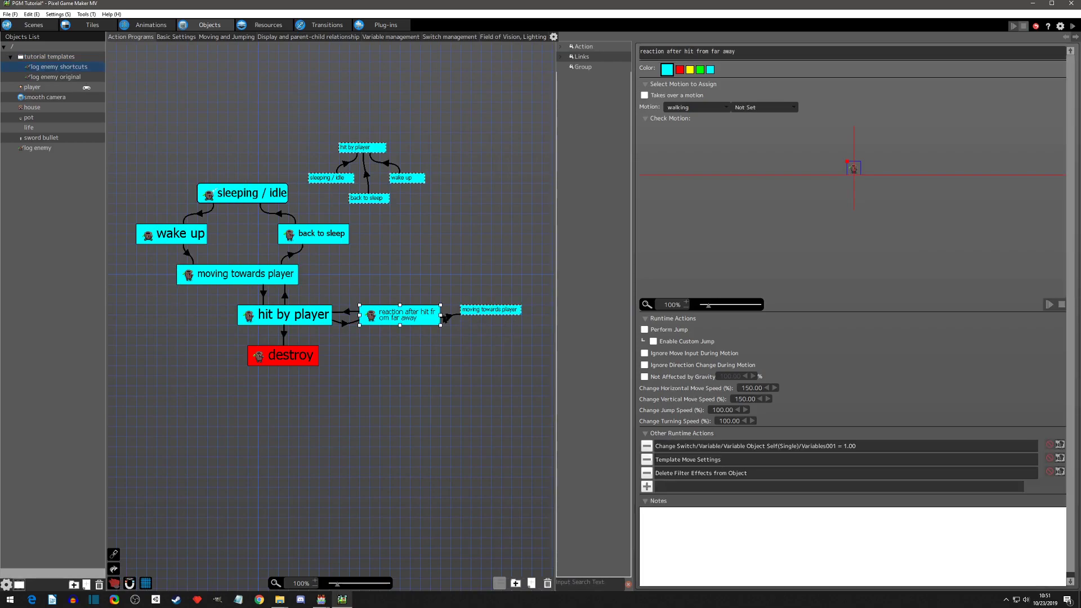
left_click(426, 319)
left_click(476, 314)
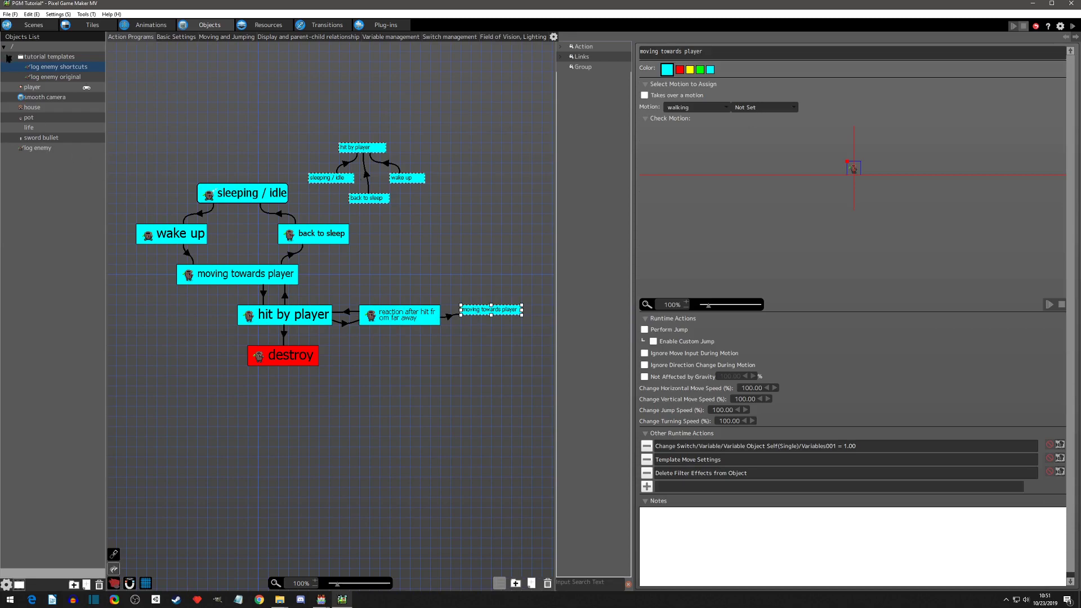
left_click(8, 56)
left_click(42, 129)
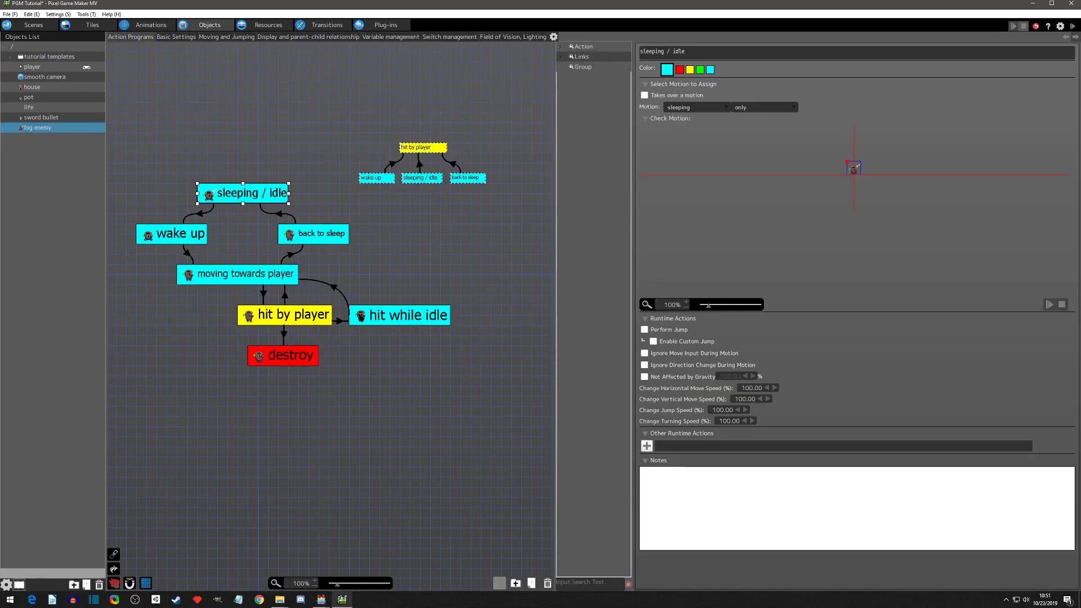
- Reattach the hit while idle→moving towards player link to leave from hit while idle's top
left_click(334, 289)
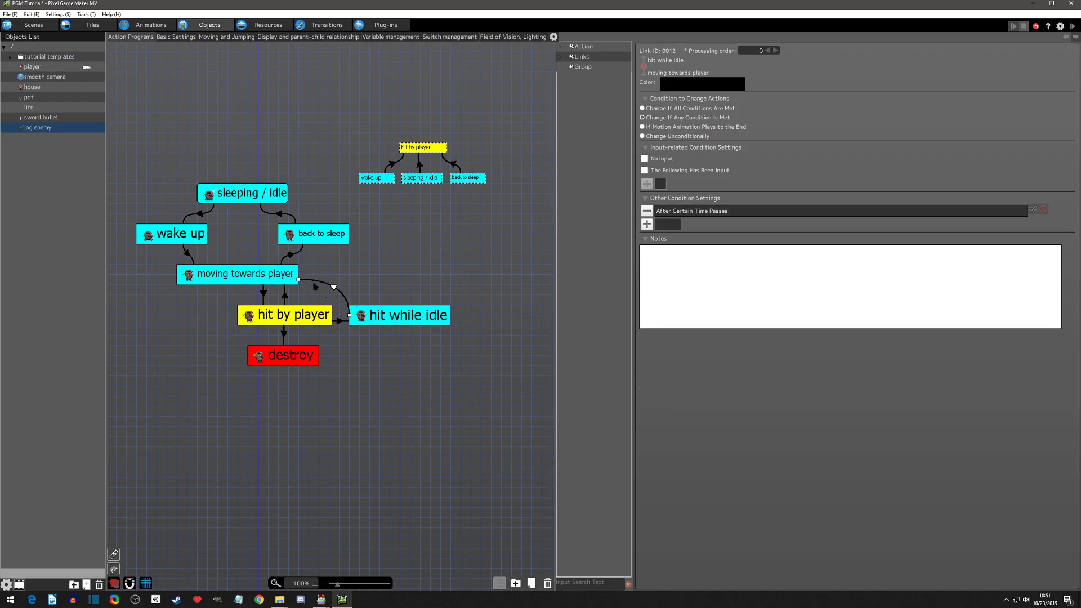
left_click(406, 373)
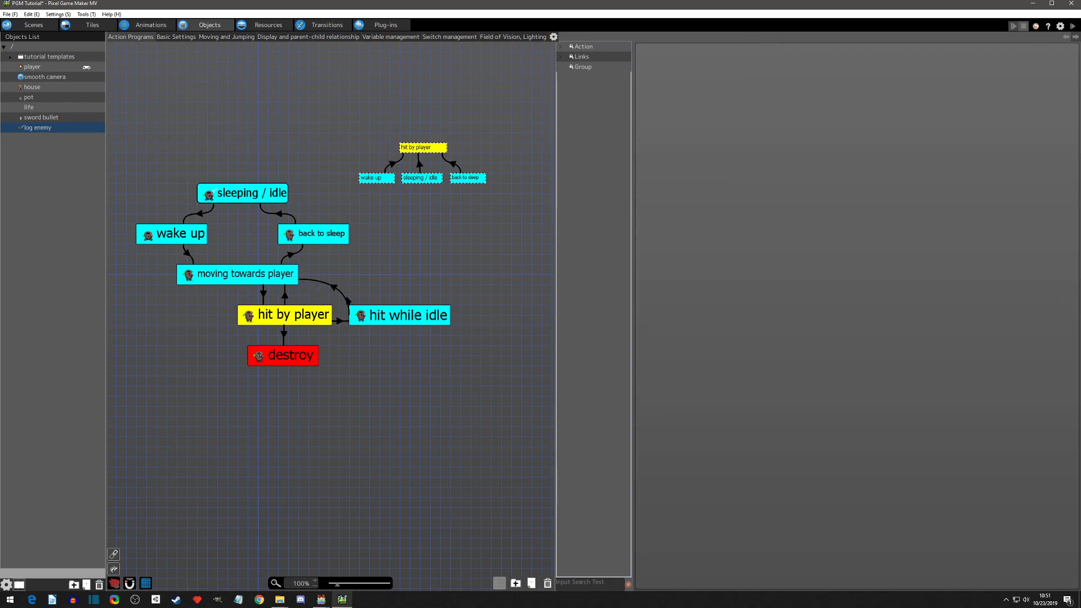
left_click(335, 288)
mouse_move(349, 317)
left_mouse_down()
mouse_move(337, 290)
mouse_move(358, 308)
left_mouse_up()
left_click(427, 387)
left_click(374, 179)
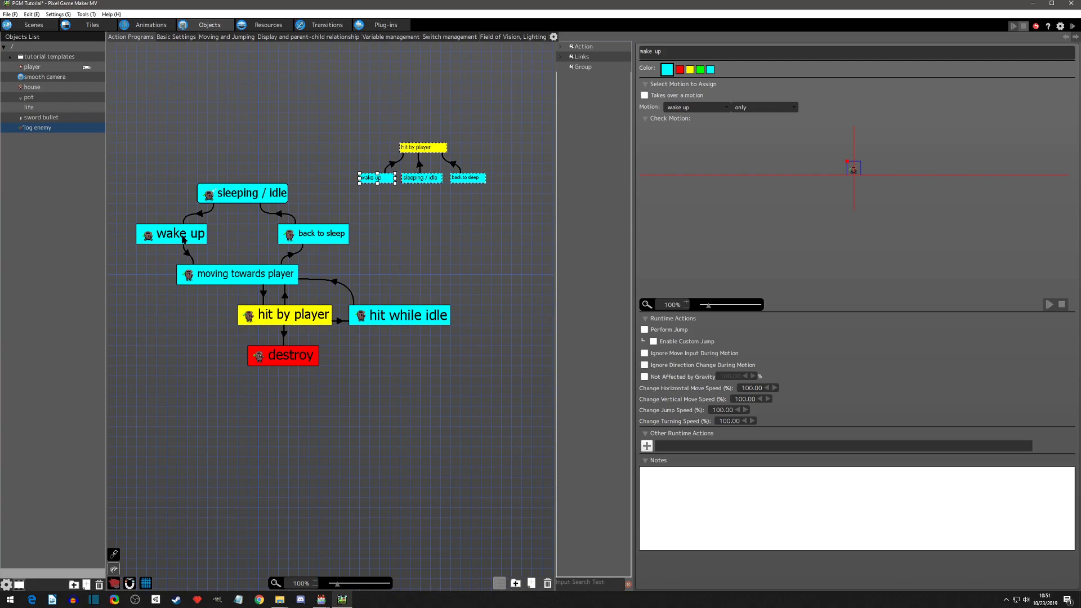
left_click(393, 164)
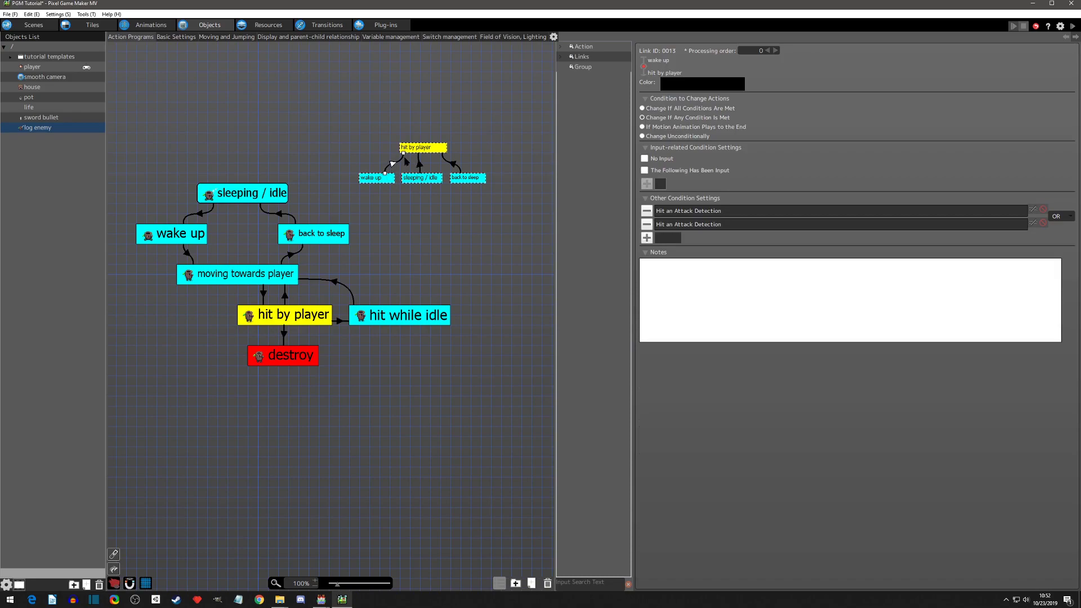
left_click(187, 233)
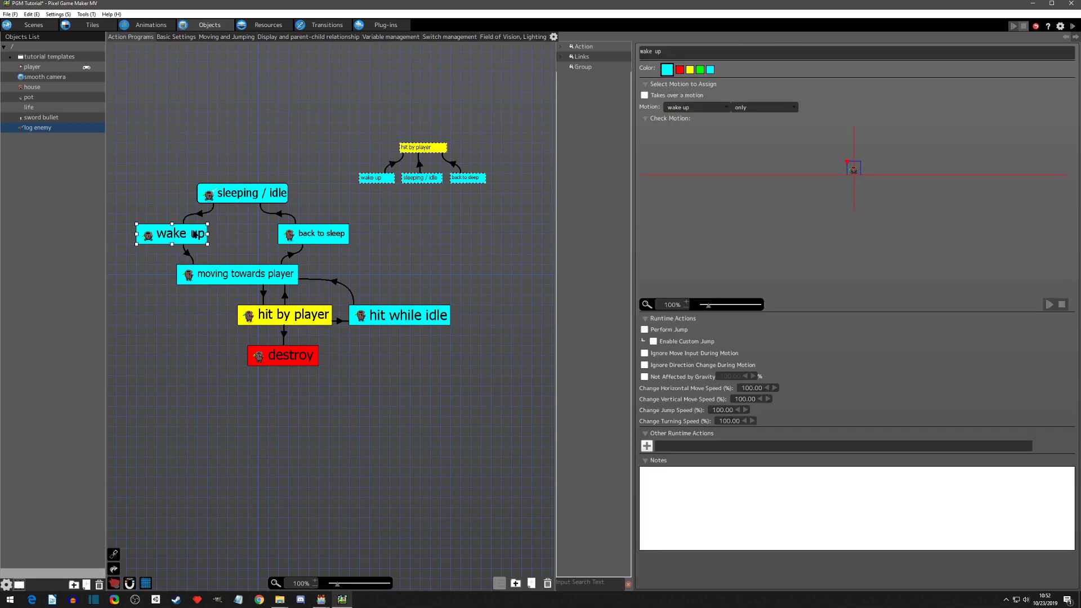
left_click(393, 165)
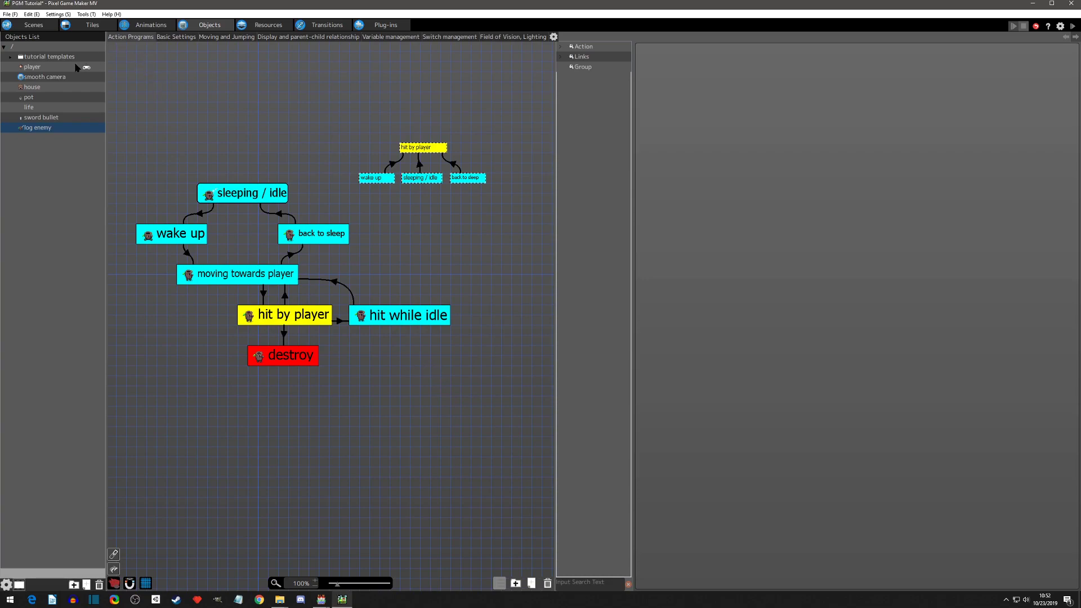
- Open the sword bullet's action program, save and test-play with a sword swing, then close the game
left_click(36, 116)
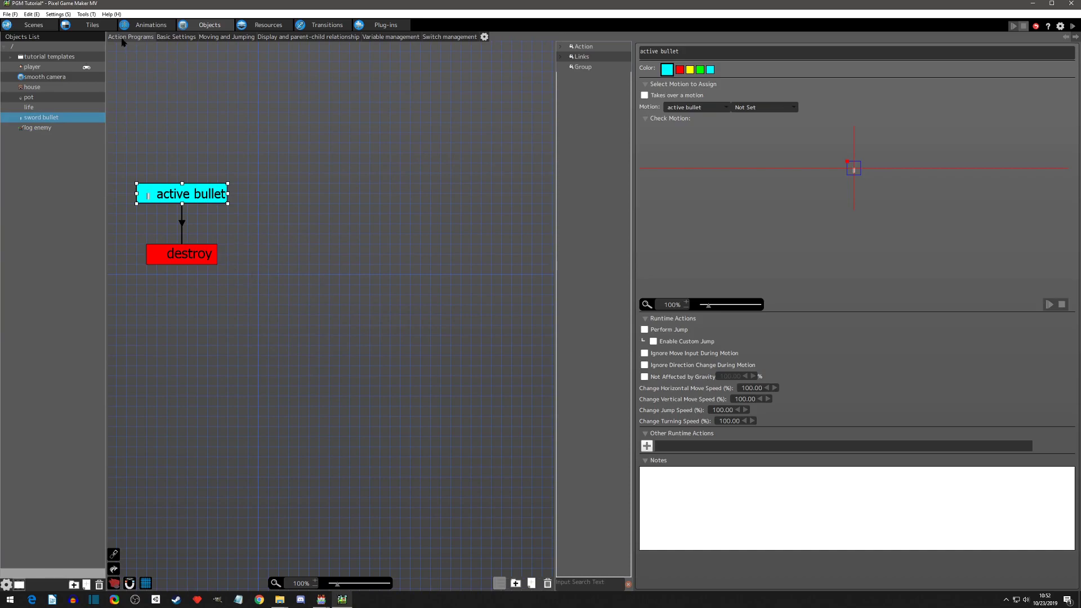
left_click(1072, 26)
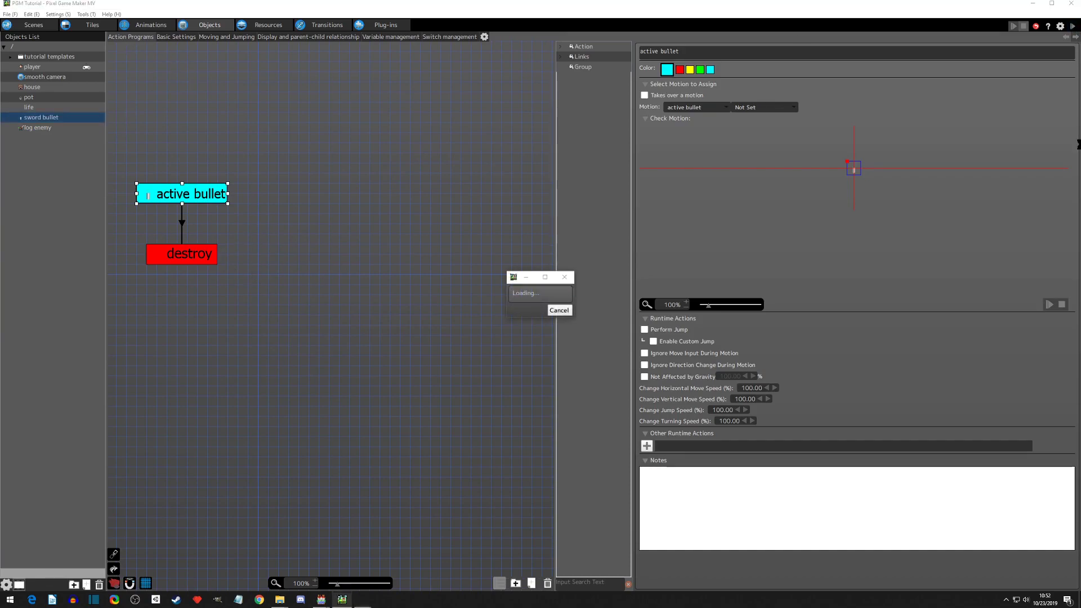
key("Down")
key("Left")
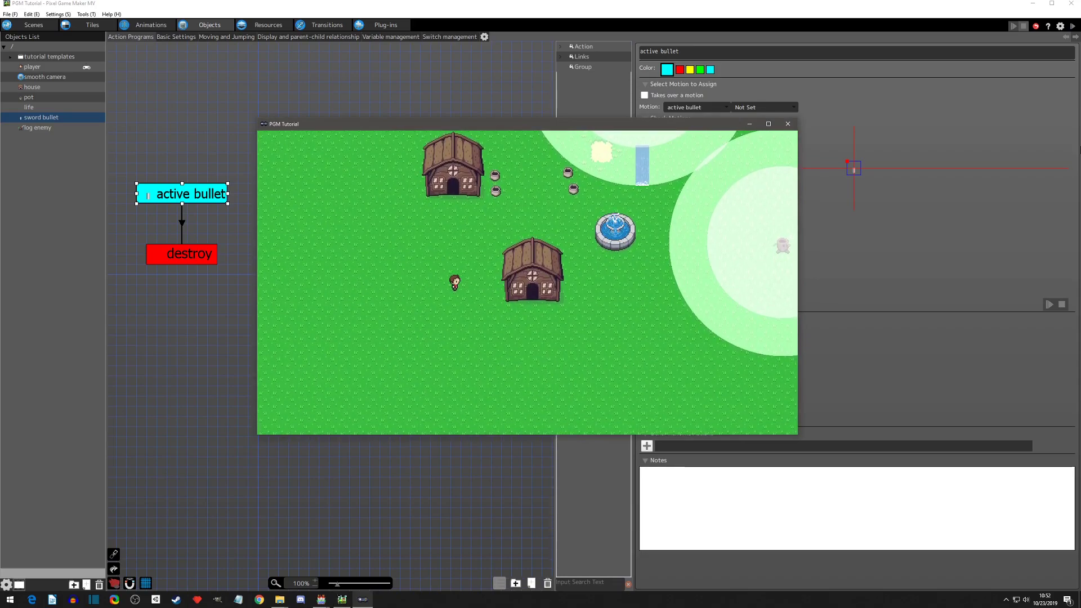
left_click(787, 124)
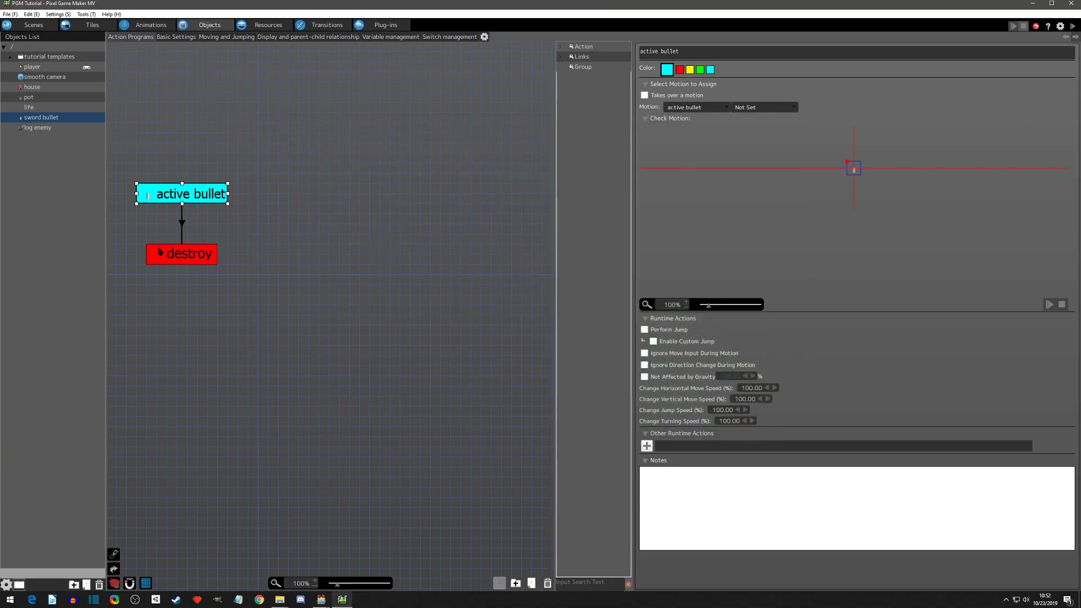
- On active bullet→destroy, move Contact with Wall Detection of Other Objects above After Certain Time Passes, connector OR
left_click(182, 224)
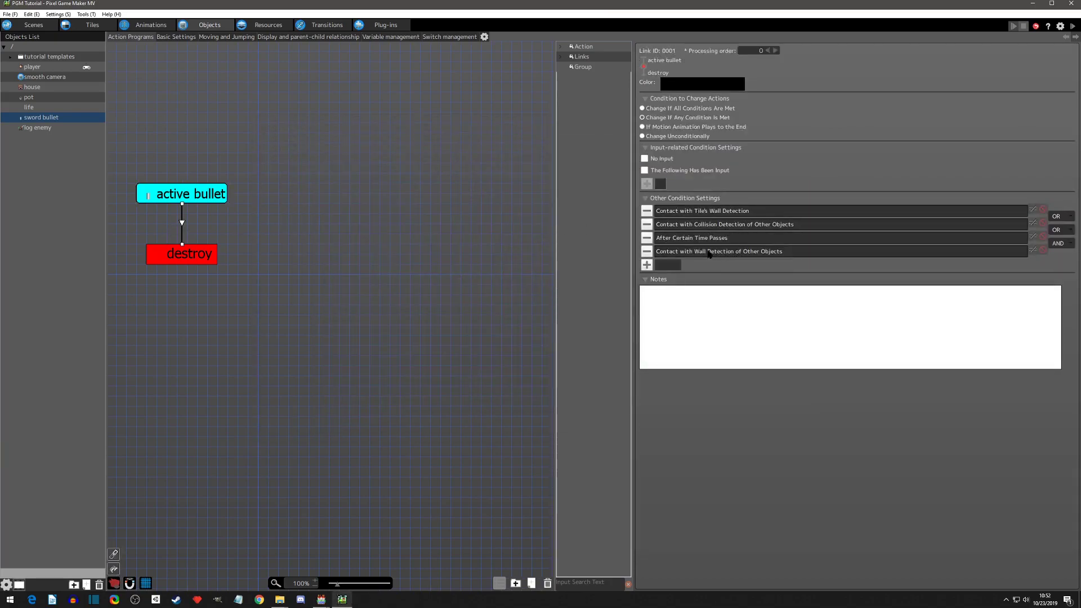
left_click(723, 254)
left_click_drag(723, 254, 715, 236)
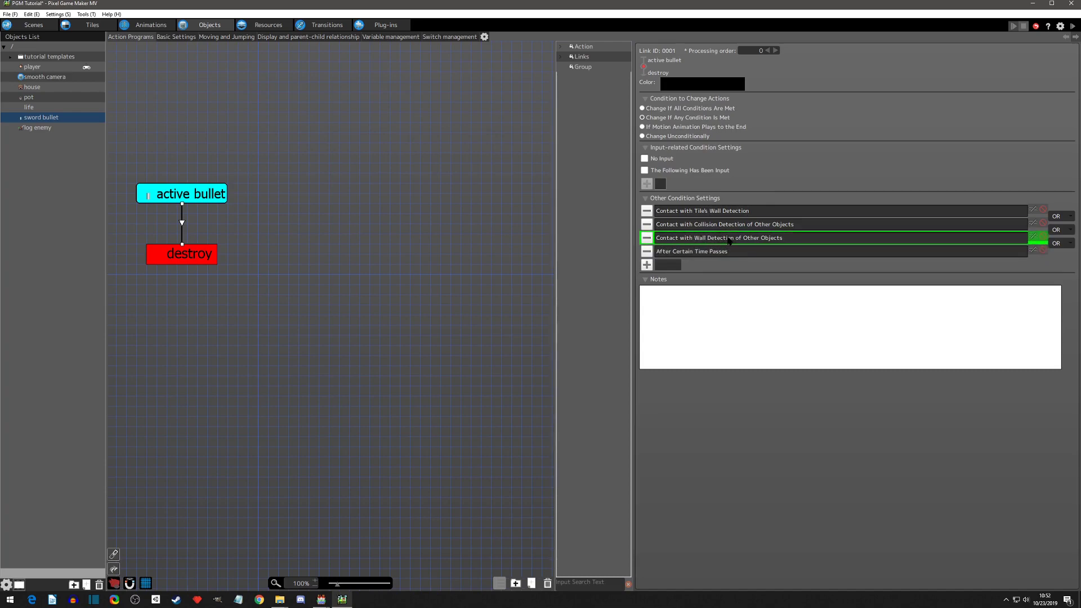
left_click(1059, 243)
left_click(1058, 257)
left_click(1059, 244)
left_click(1059, 264)
left_click(690, 252)
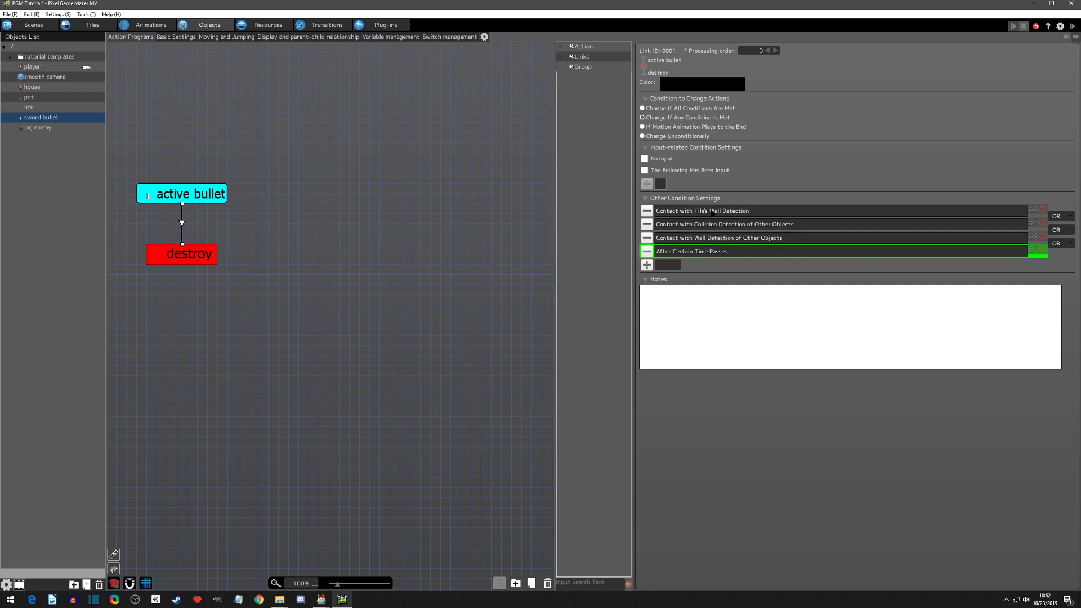
left_click_drag(712, 213, 709, 240)
left_click(706, 253)
- Test-play walking the player around, close the game, and reopen the log enemy's action program
left_click(1072, 26)
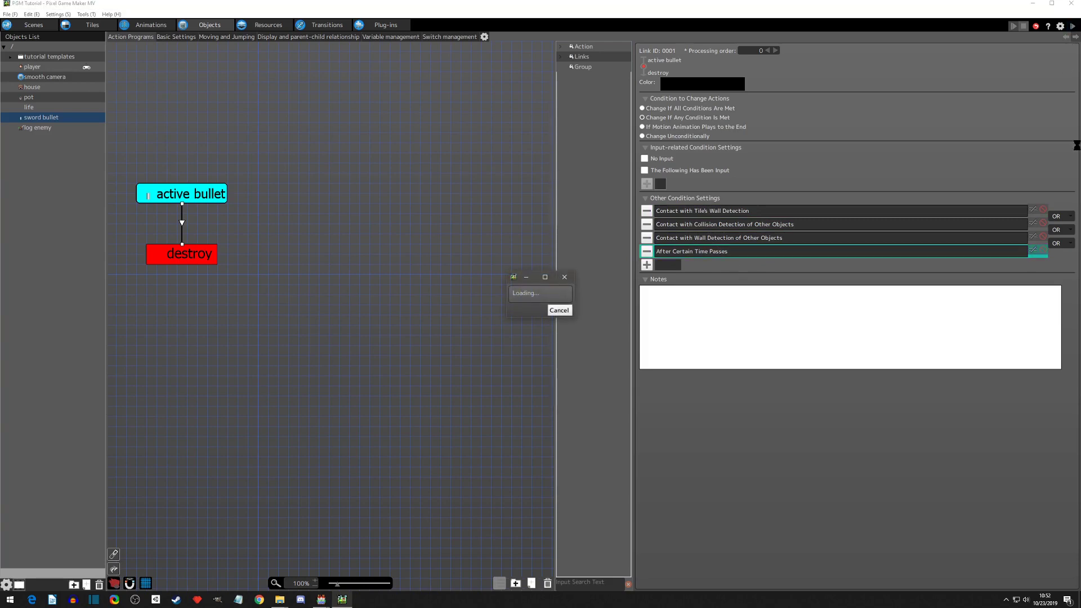
key("Down")
key("Left")
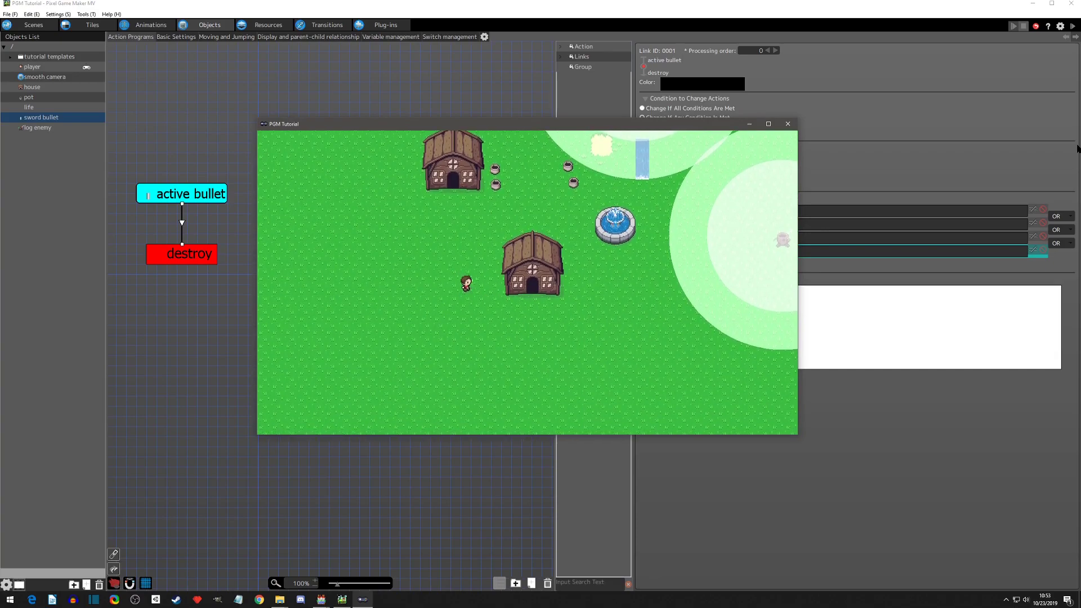
key("Up")
key("Up")
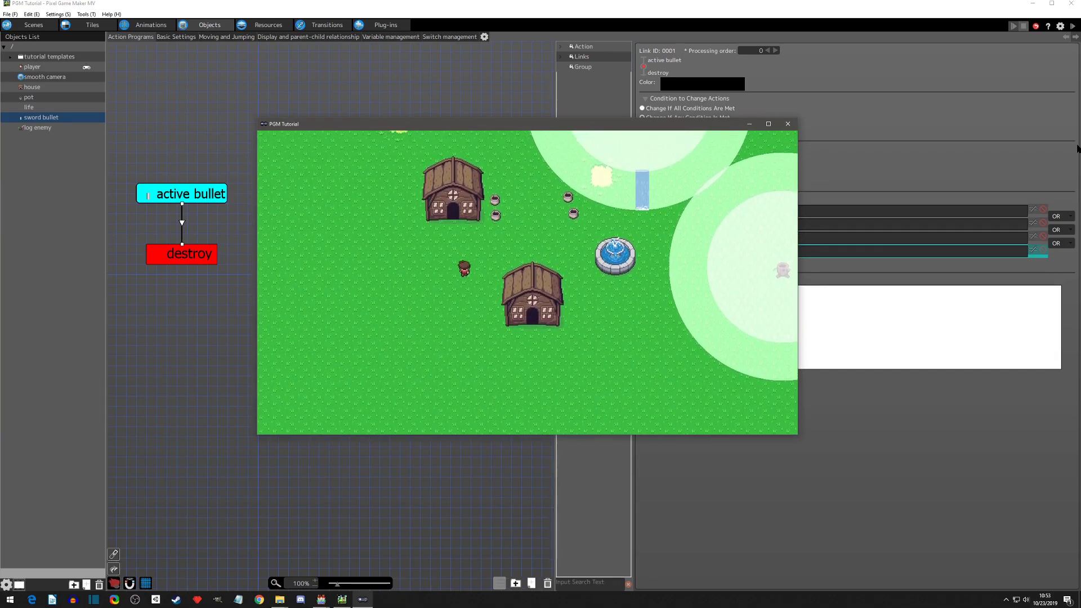
key("Right")
key("Up")
key("Left")
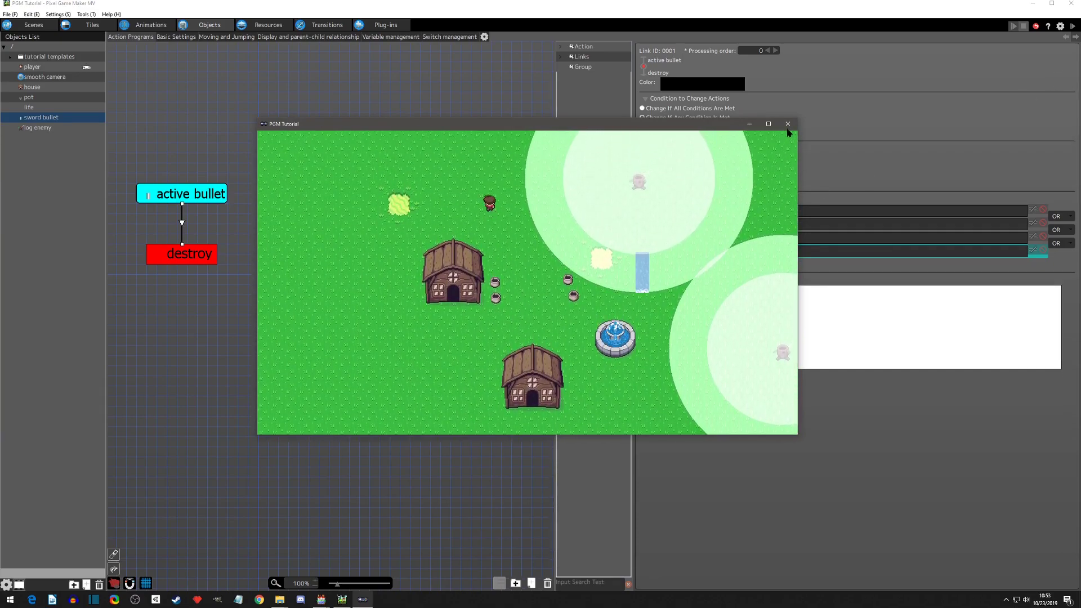
left_click(788, 124)
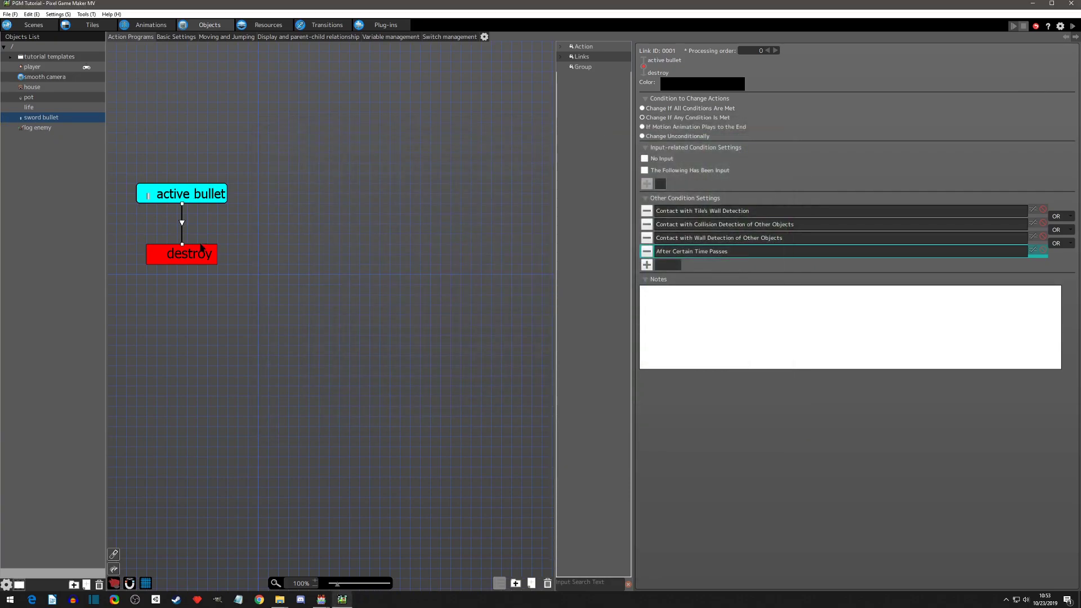
left_click(35, 127)
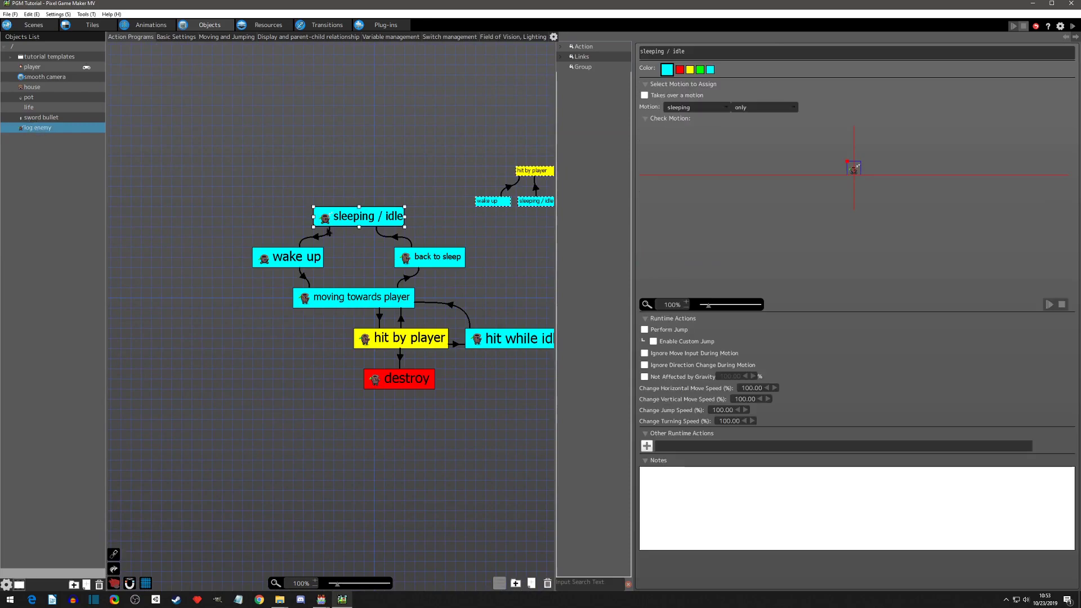
left_click_drag(486, 264, 381, 264)
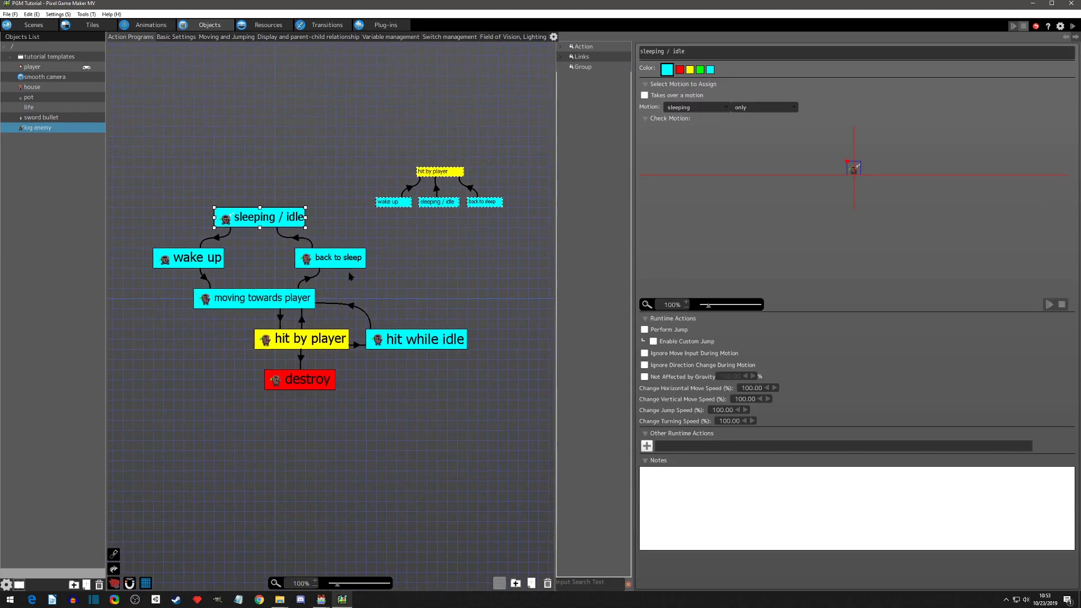